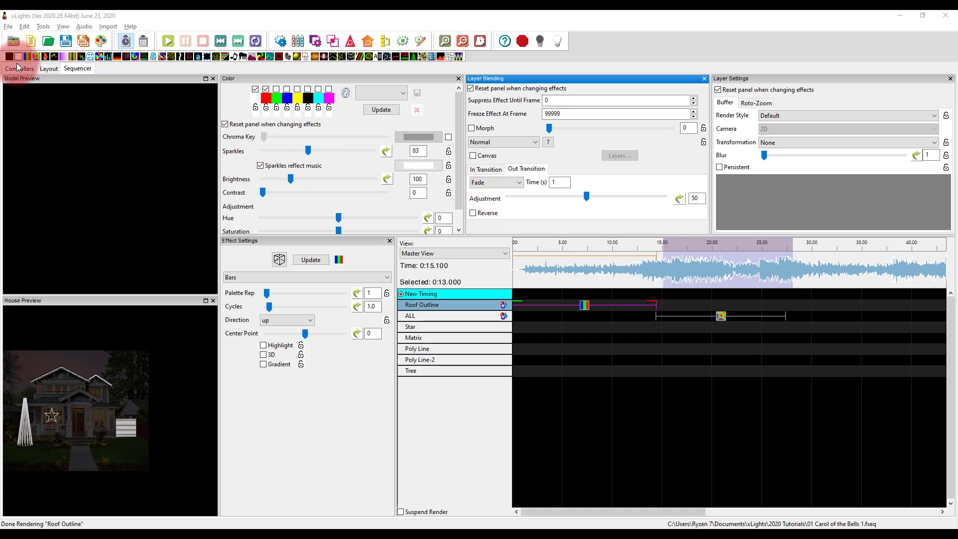
Step: Leave the Sequencer for the Controllers page, showing the 2020 Tutorials show directory and no controllers
left_click(82, 70)
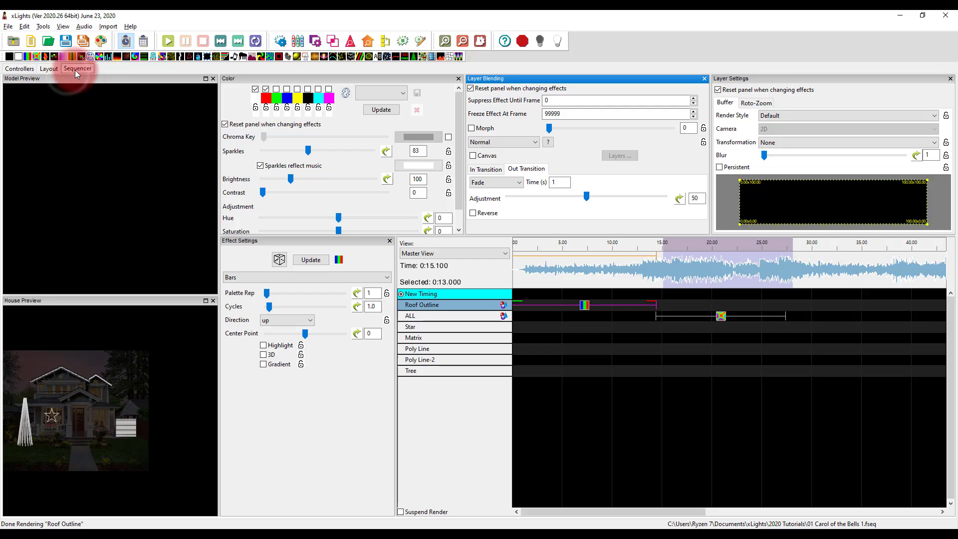
left_click(23, 73)
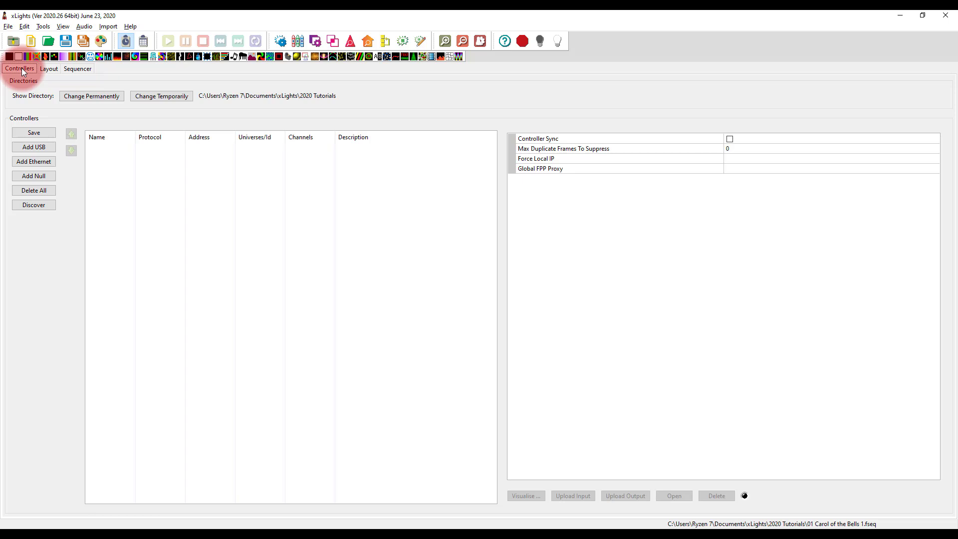
left_click(297, 189)
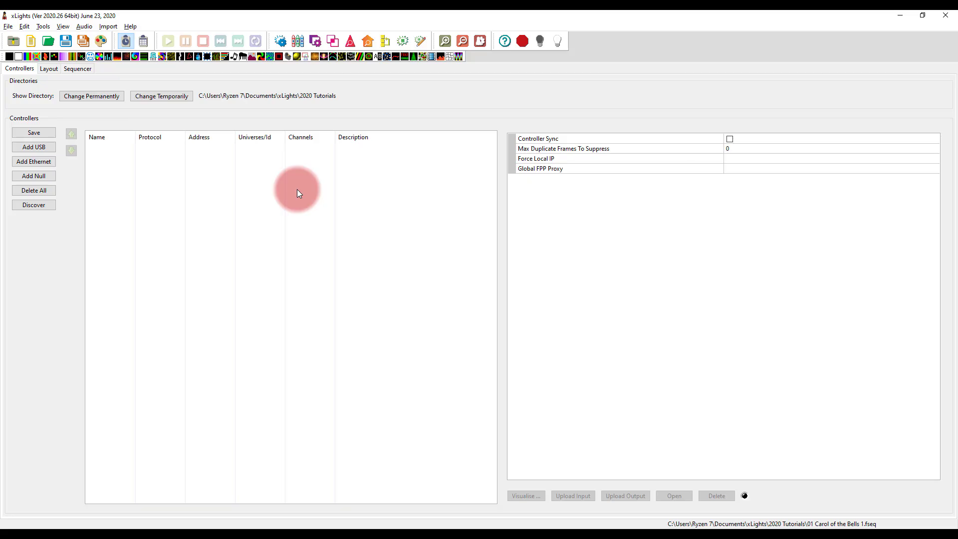
left_click(73, 69)
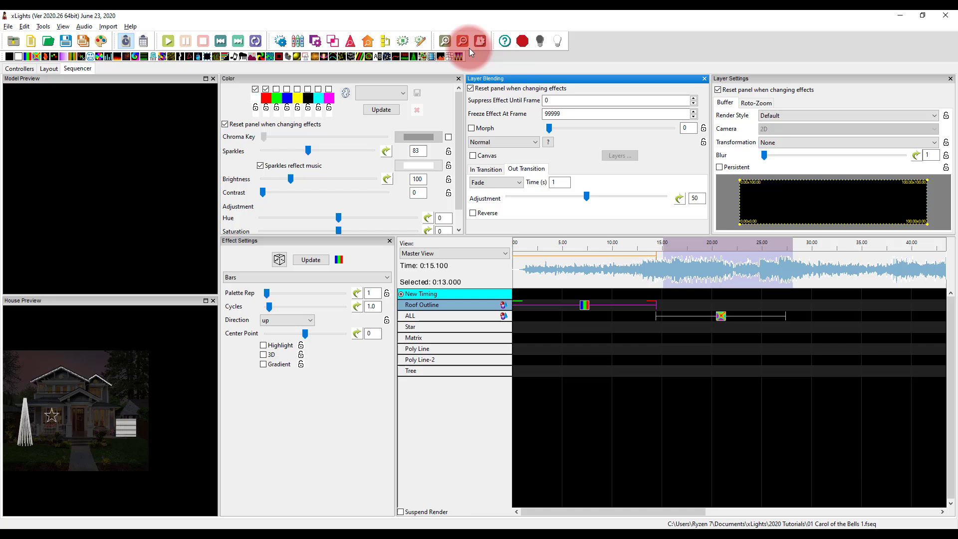
left_click(20, 69)
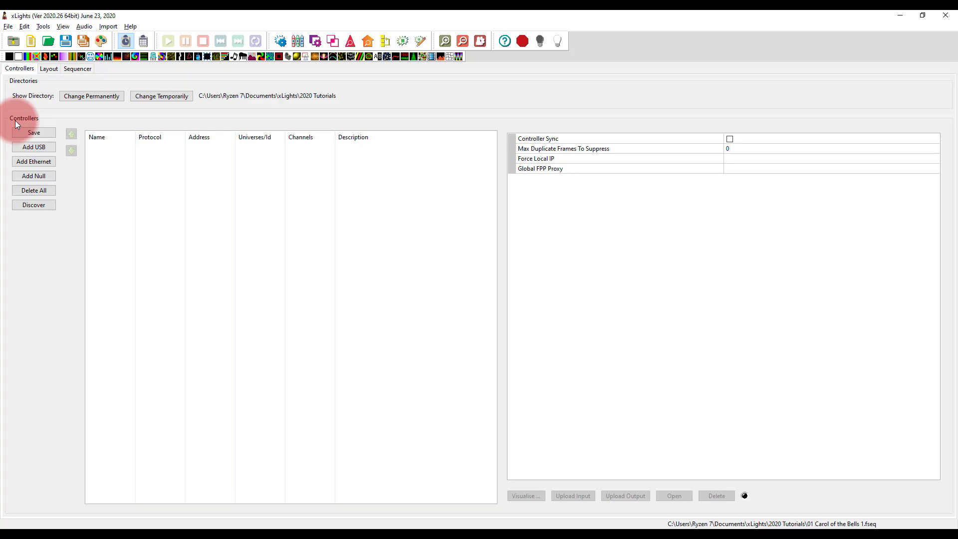
Step: Add an Ethernet controller and enter IP address 192.168.0.202, giving E131 universe 1 with 510 channels
left_click(37, 162)
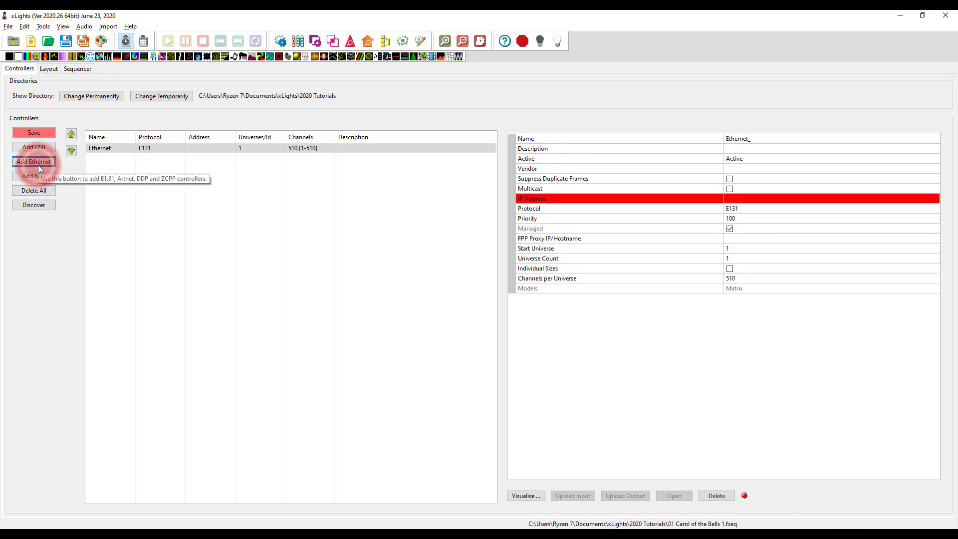
left_click(98, 150)
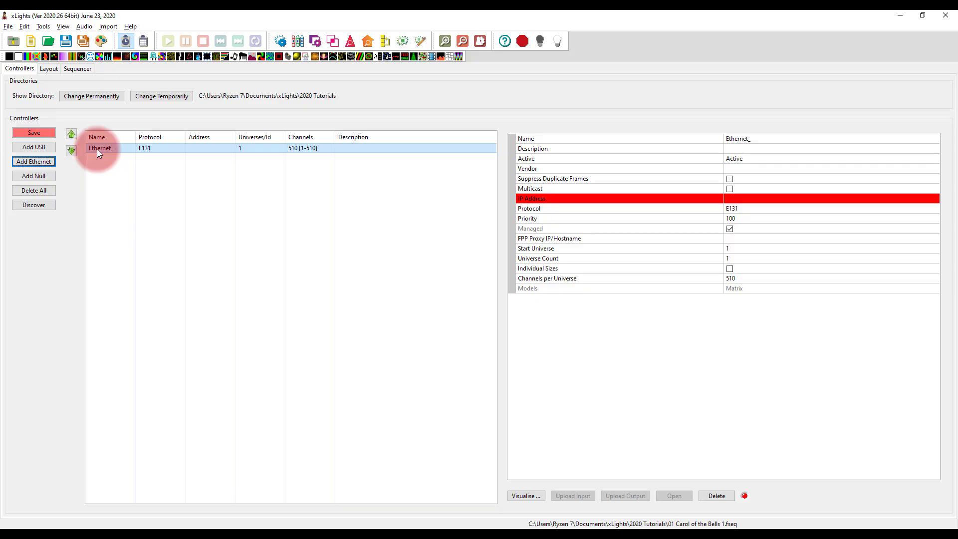
left_click(127, 151)
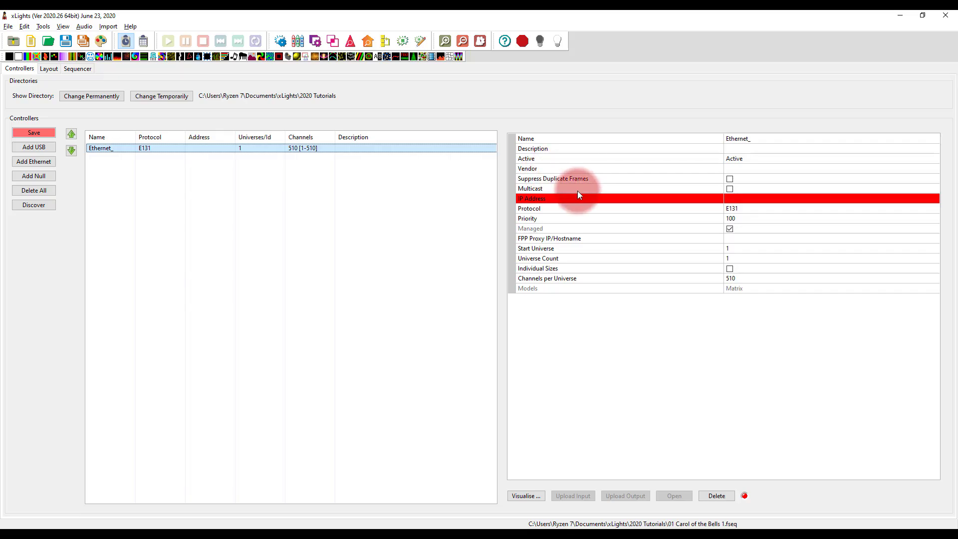
left_click(758, 199)
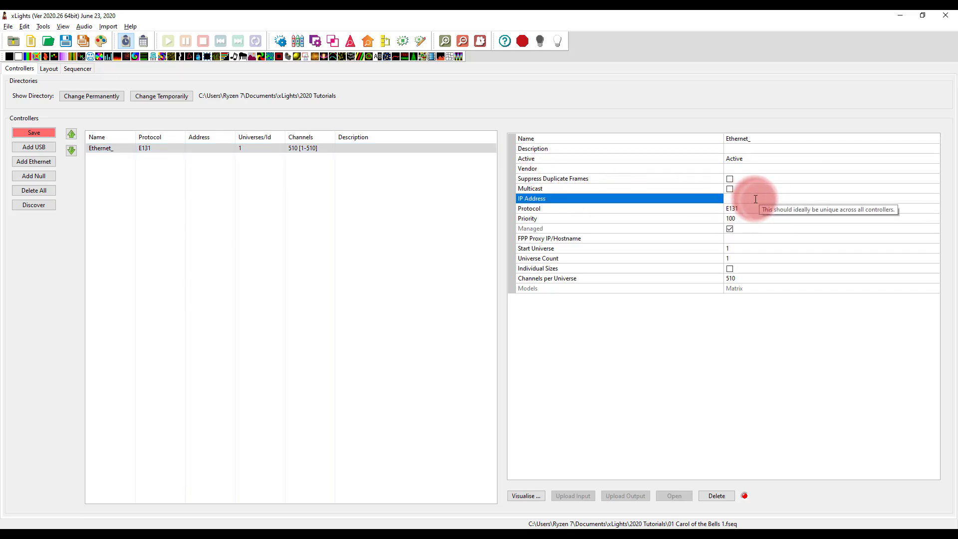
left_click(755, 199)
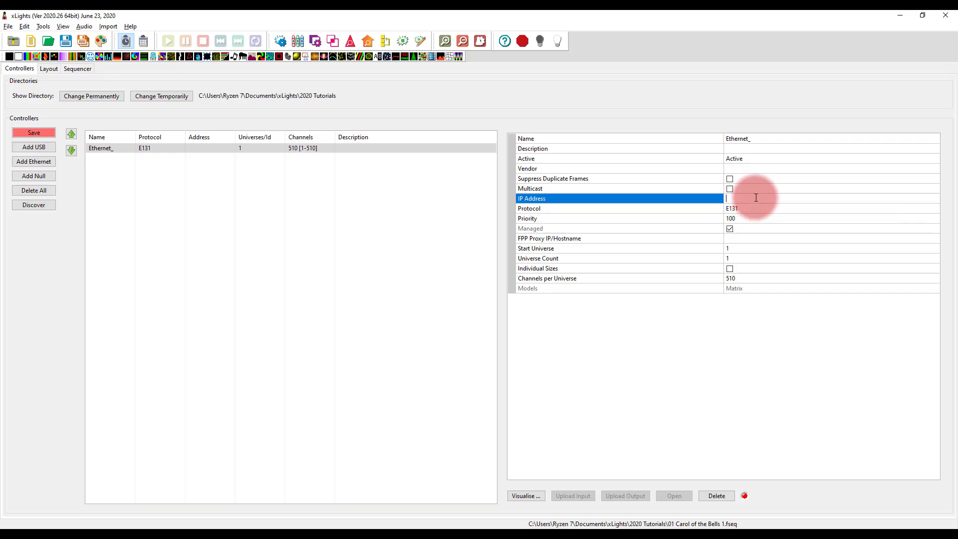
type("192.168.0.202")
left_click(746, 265)
left_click(700, 198)
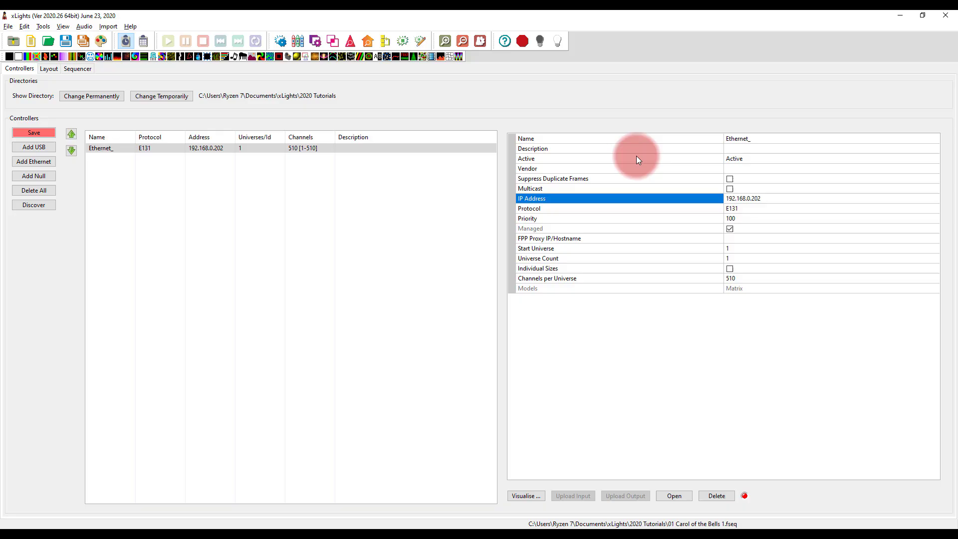
Step: Rename the new controller to 'Falcon F48'
left_click(734, 139)
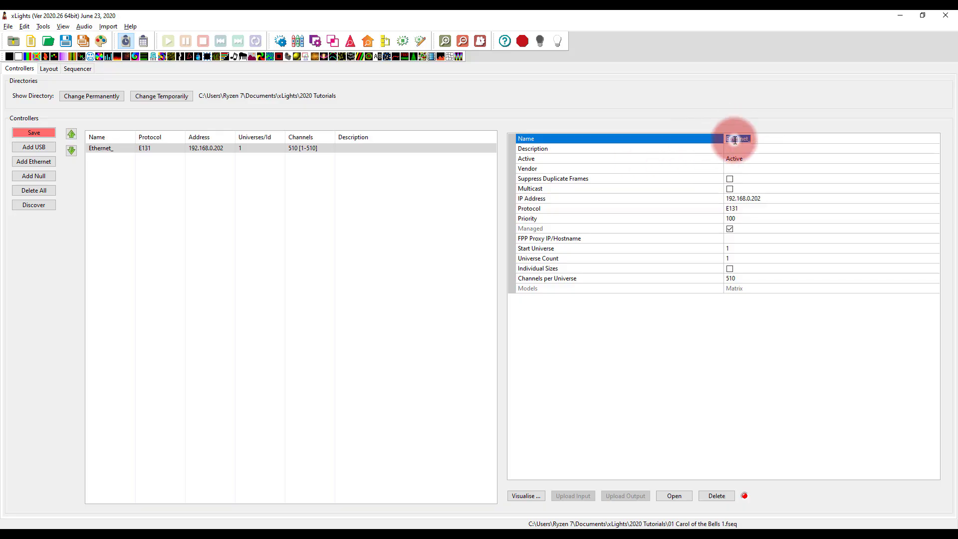
type("Falconm")
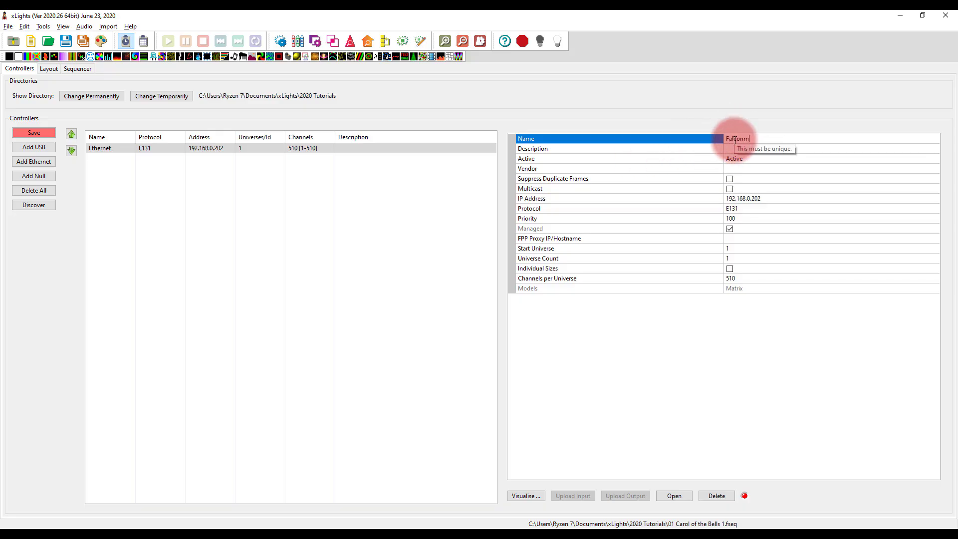
key("BackSpace")
key("BackSpace")
type("F48")
key("Return")
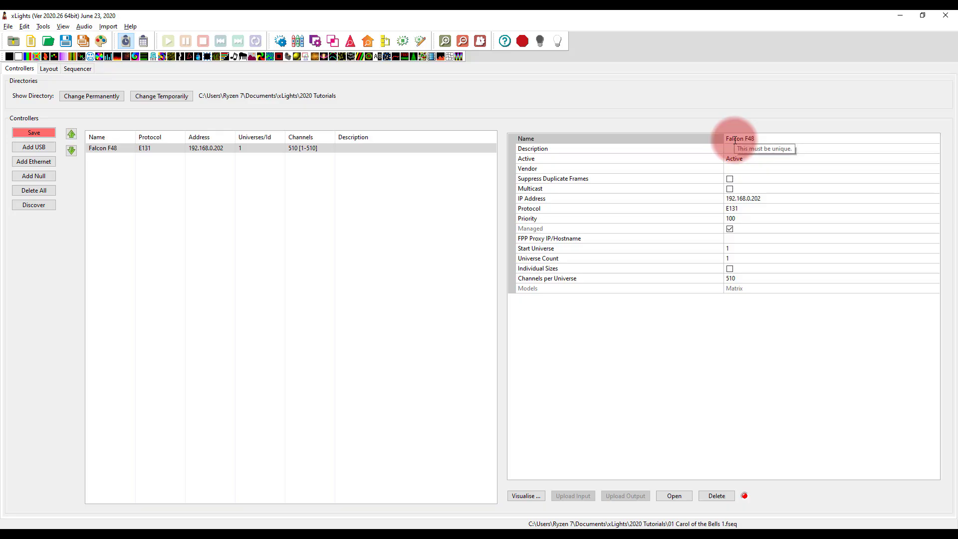
Step: Change the controller's protocol to ZCPP
left_click(746, 161)
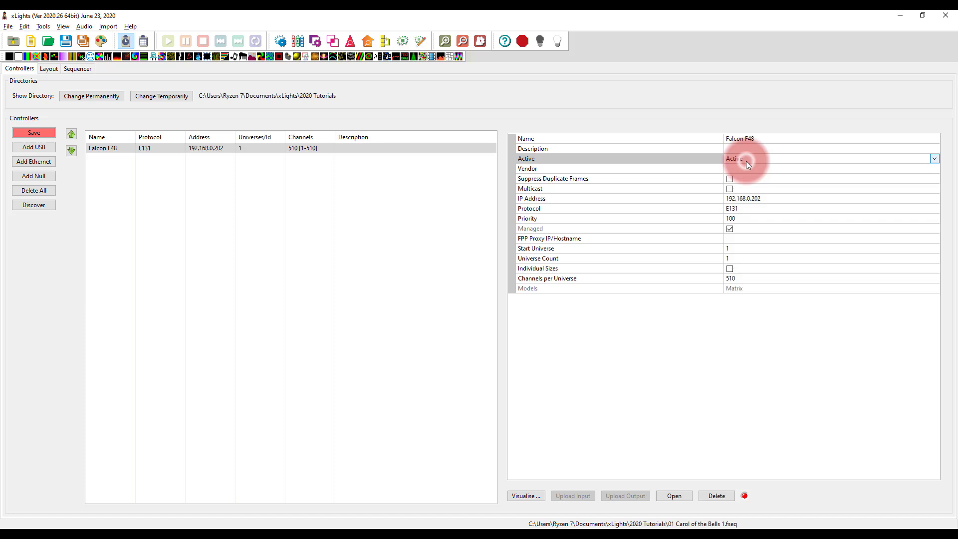
left_click(736, 210)
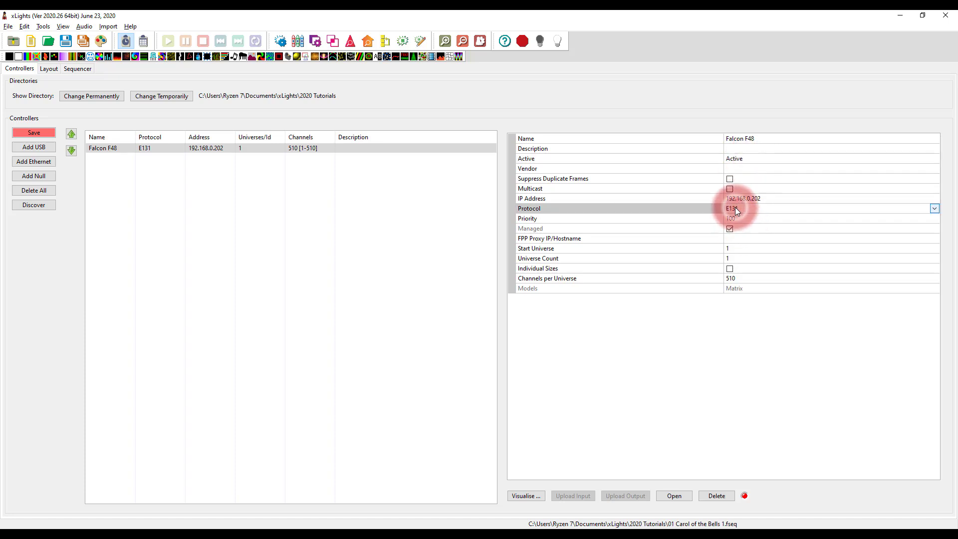
left_click(734, 207)
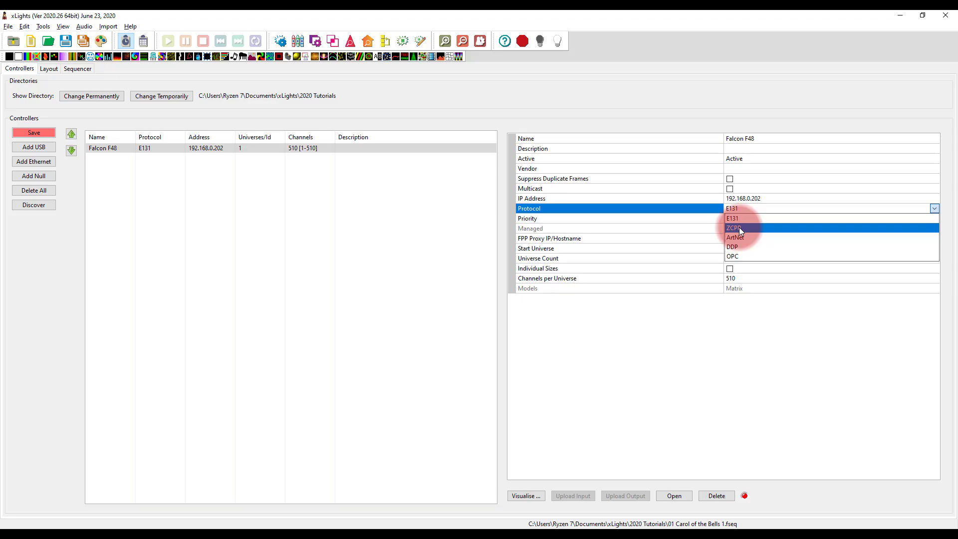
left_click(738, 227)
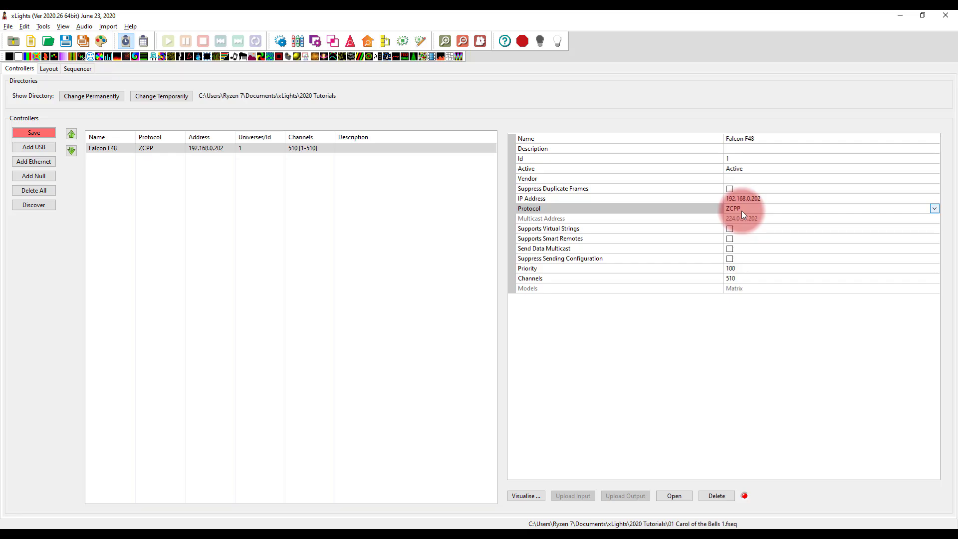
Step: Enable Supports Smart Remotes, leaving Supports Virtual Strings and Send Data Multicast off
left_click(599, 228)
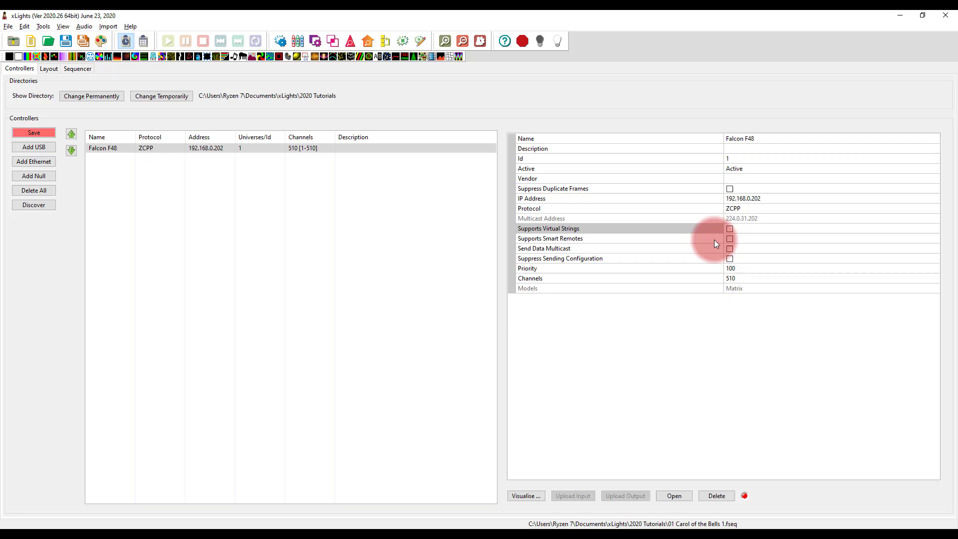
left_click(729, 239)
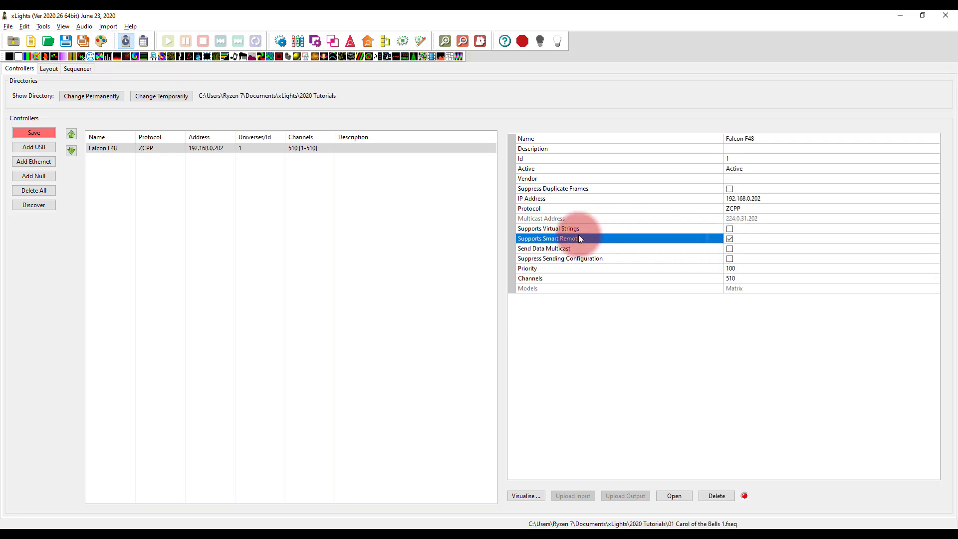
left_click(729, 230)
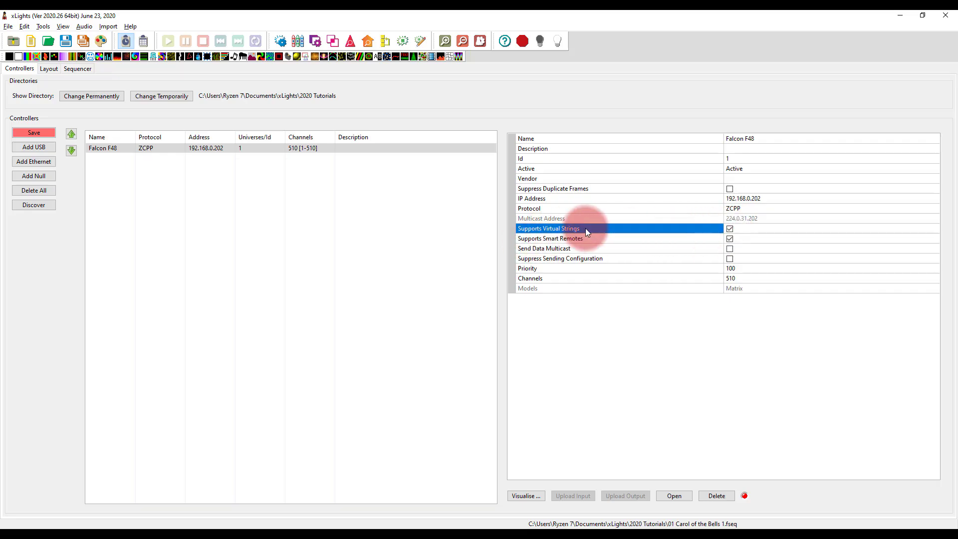
left_click(728, 230)
left_click(619, 251)
left_click(725, 261)
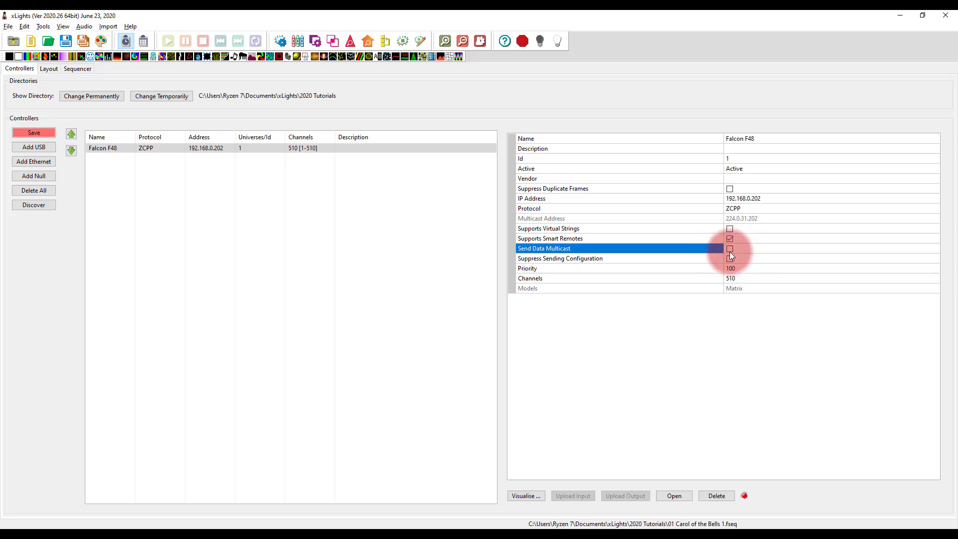
left_click(650, 257)
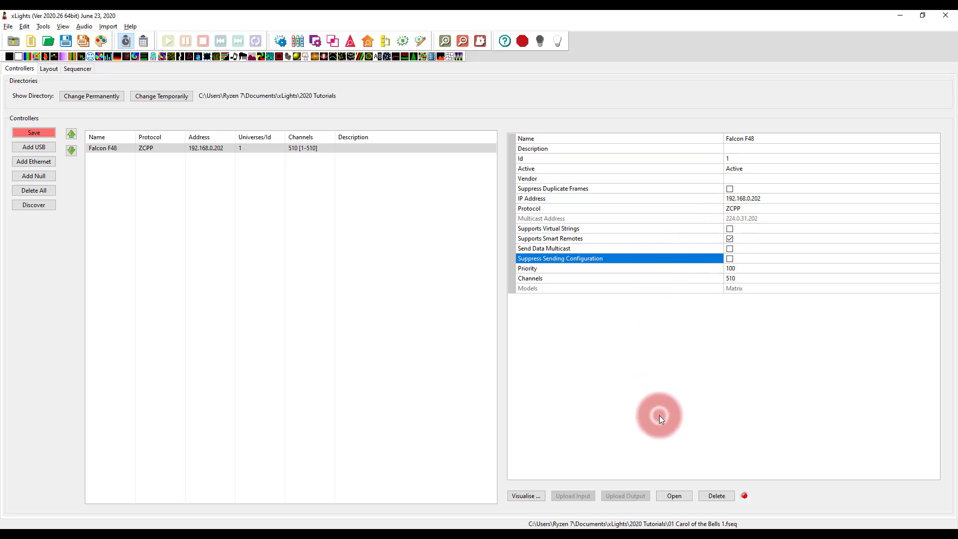
Step: Try E131 as the protocol, check the universe settings, then return the protocol to ZCPP
left_click(731, 209)
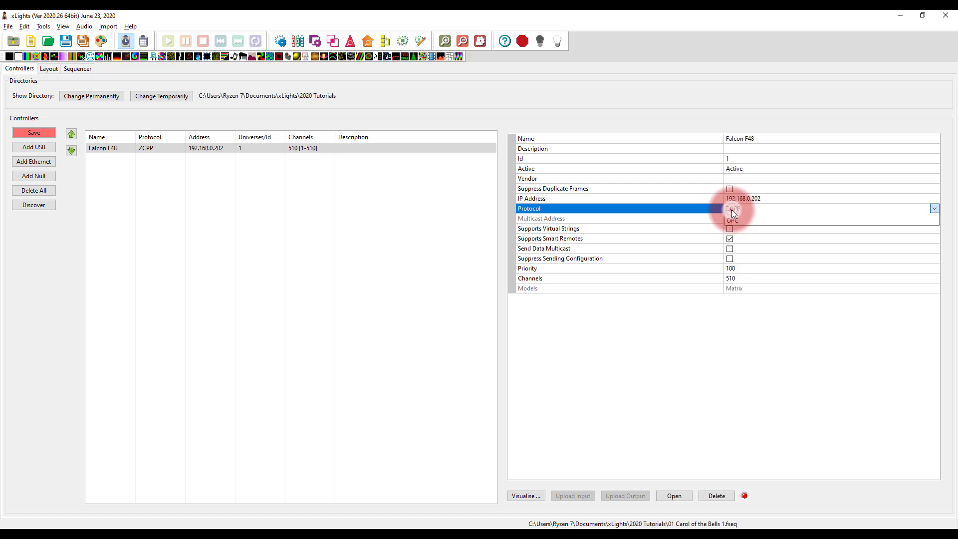
left_click(731, 209)
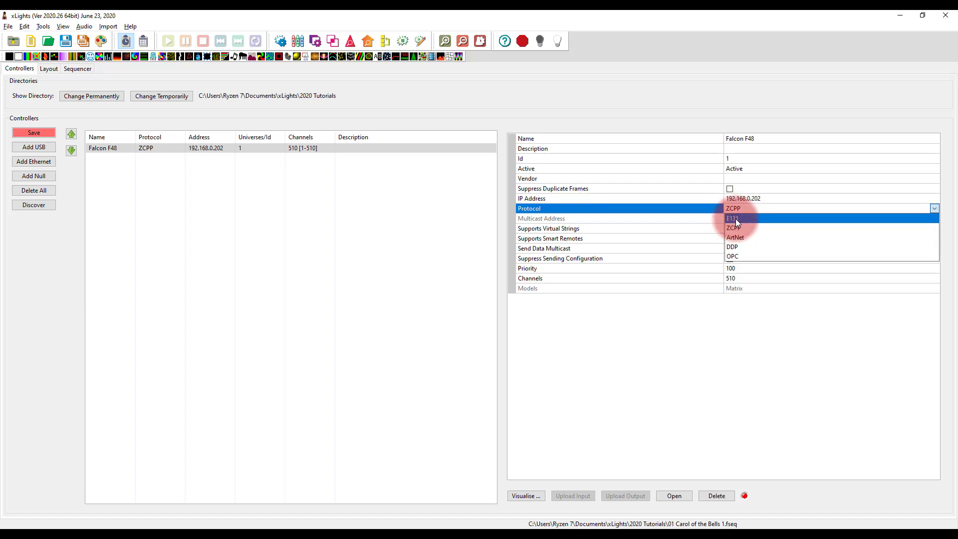
left_click(738, 220)
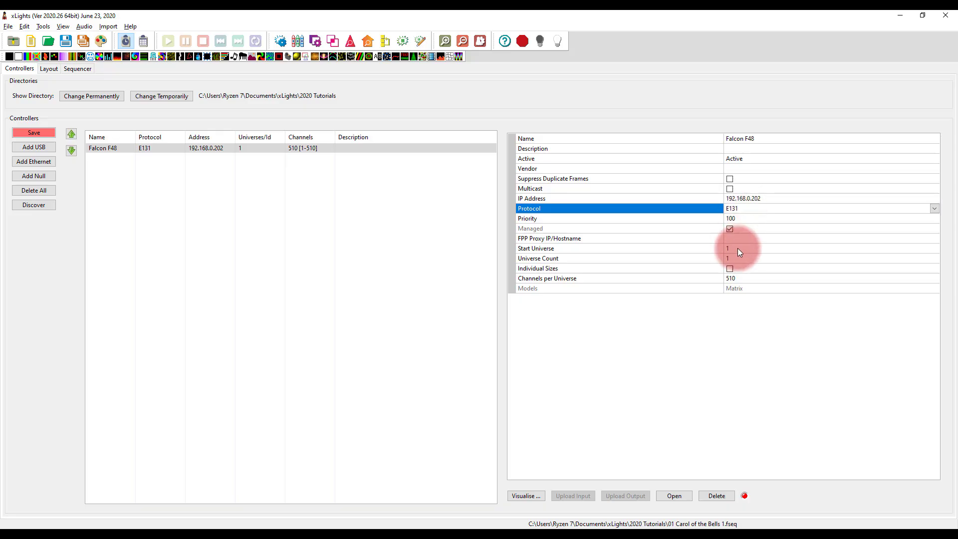
left_click(569, 248)
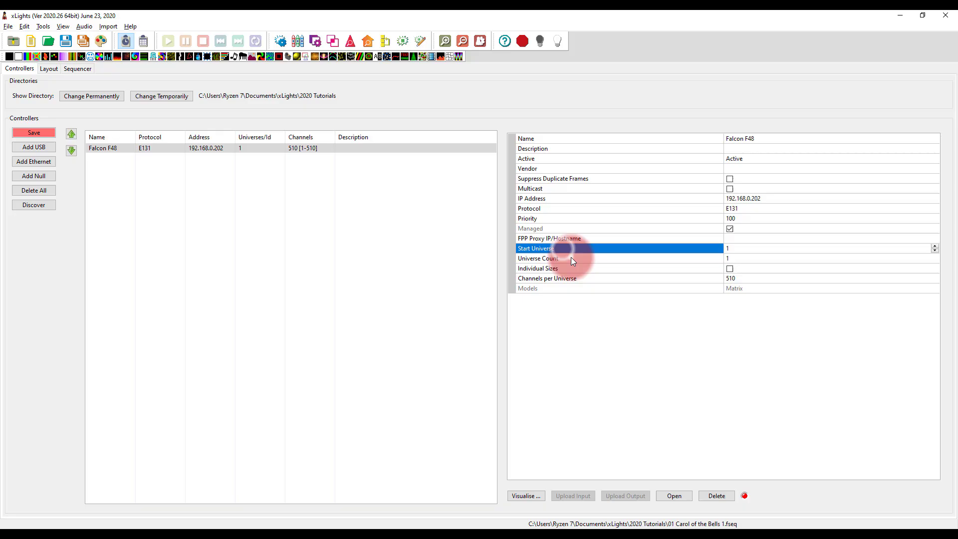
left_click(571, 257)
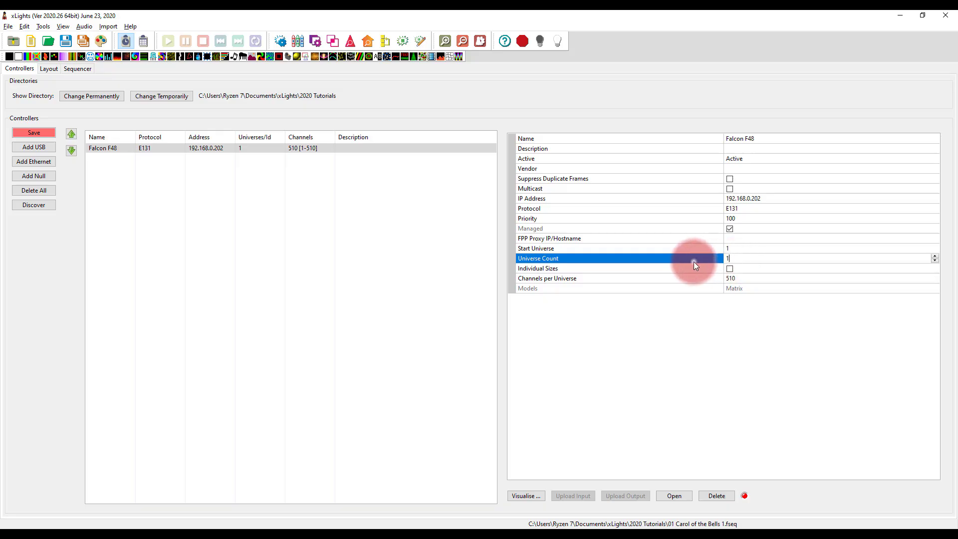
left_click(758, 202)
left_click(760, 210)
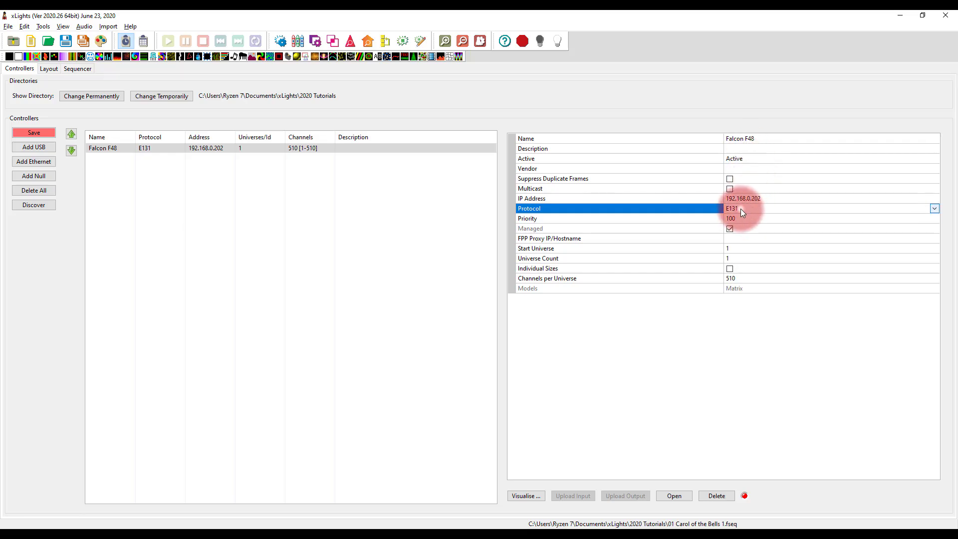
left_click(740, 208)
left_click(742, 226)
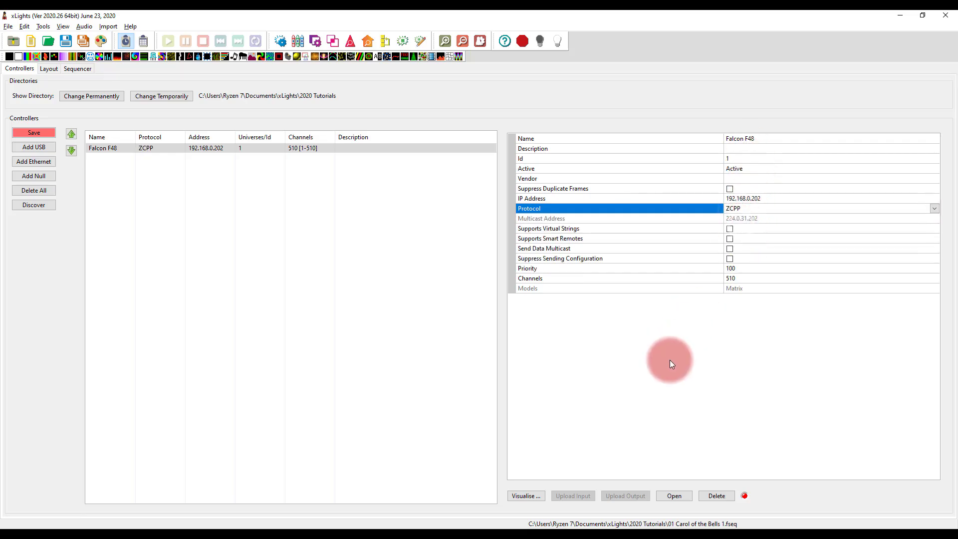
Step: Save the controller setup and go to the Layout page with Matrix, Poly Line, Star and Tree models
left_click(28, 136)
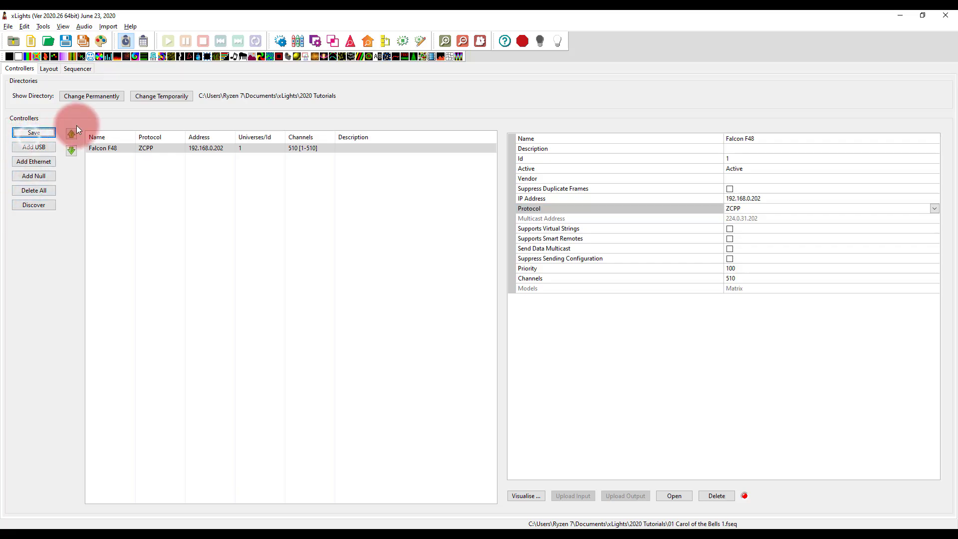
left_click(199, 177)
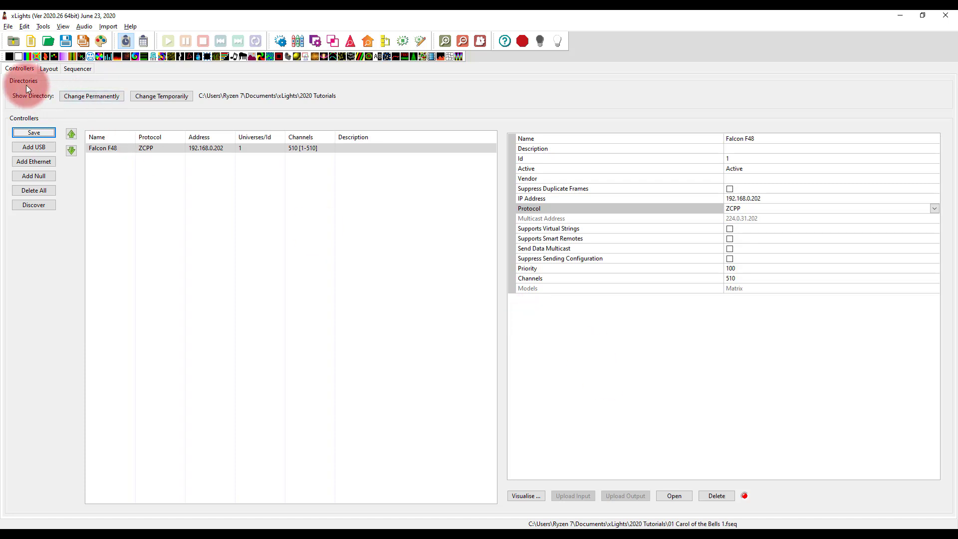
left_click(41, 68)
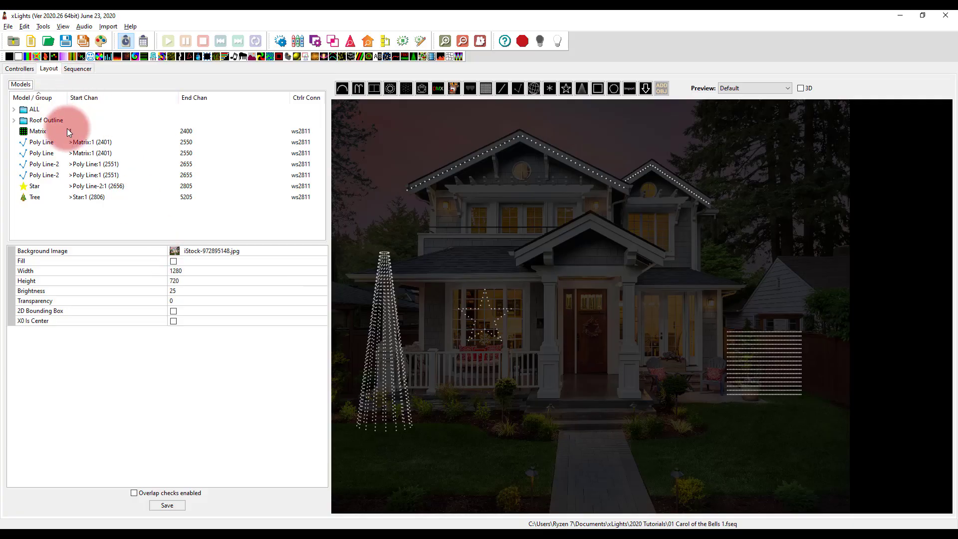
Step: Assign the Matrix model to controller port 1, giving connection ws2811:1-16
left_click(68, 132)
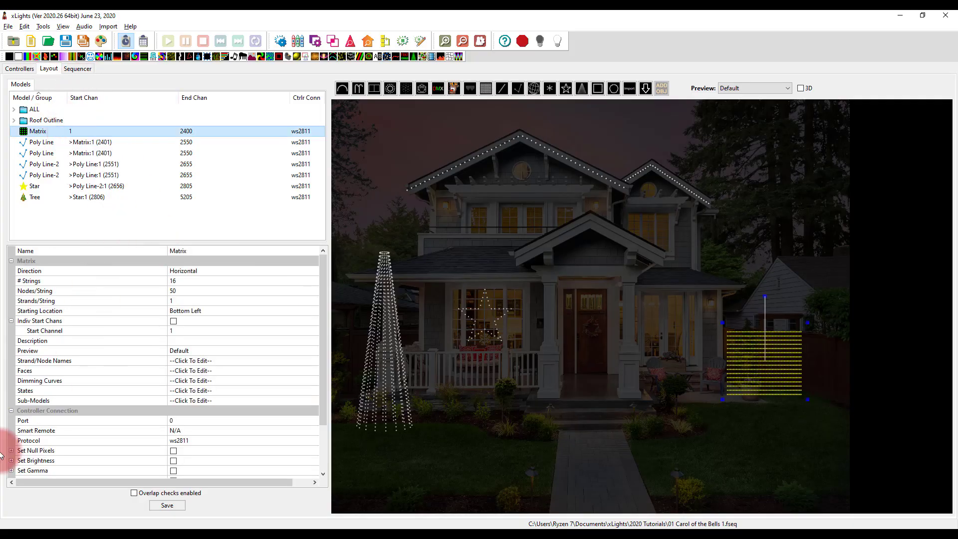
left_click(11, 260)
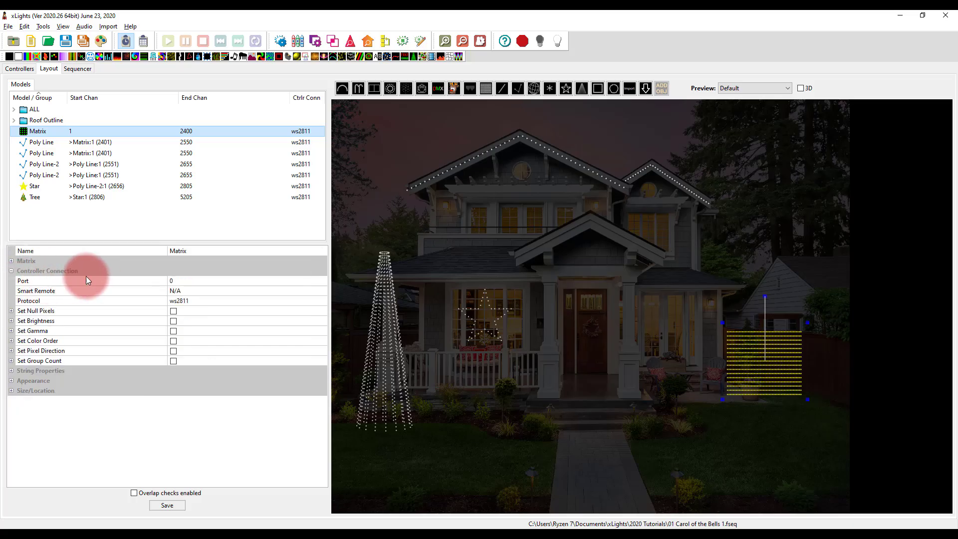
left_click(172, 279)
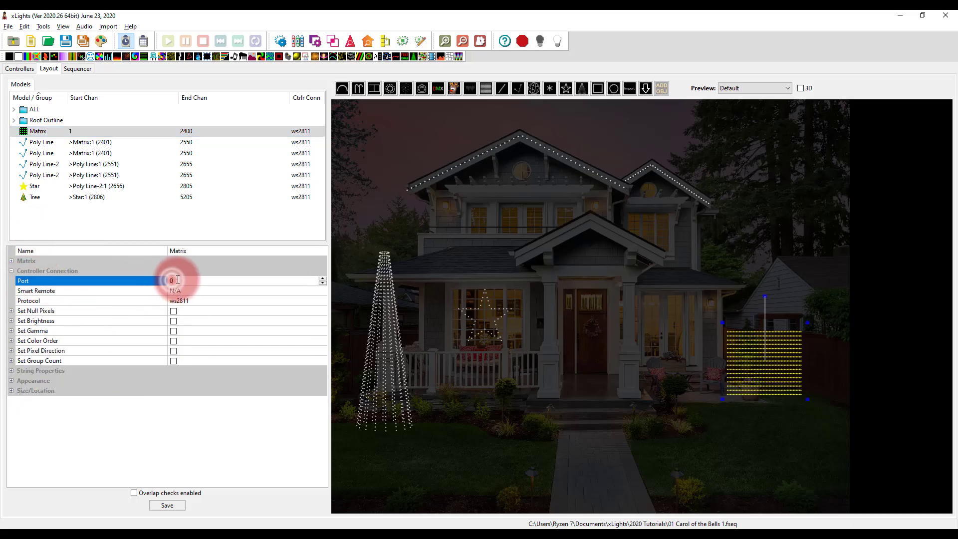
left_click_drag(174, 280, 159, 281)
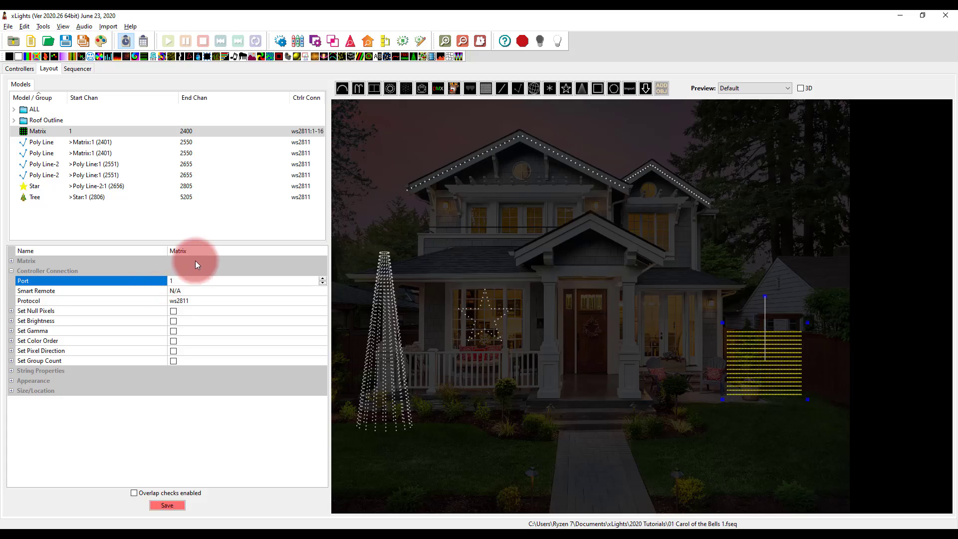
left_click(100, 141)
Step: Set the Poly Line to port 2 with smart remote N/A and pixel protocol ws2811
left_click(174, 281)
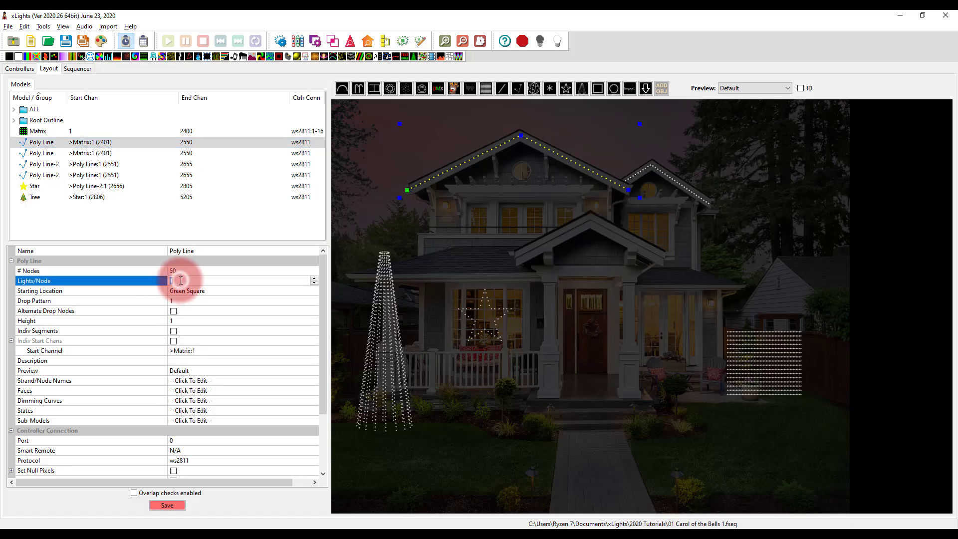
left_click(180, 302)
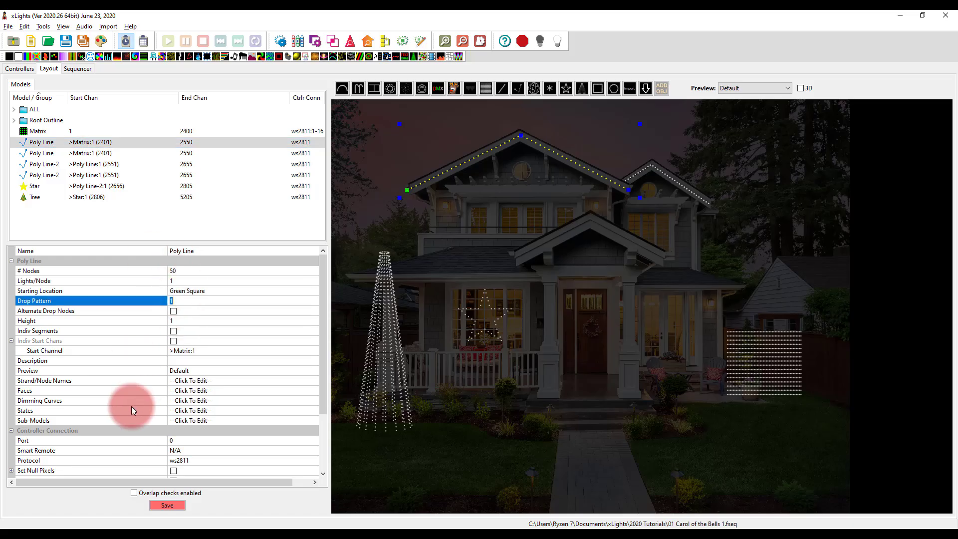
left_click(191, 441)
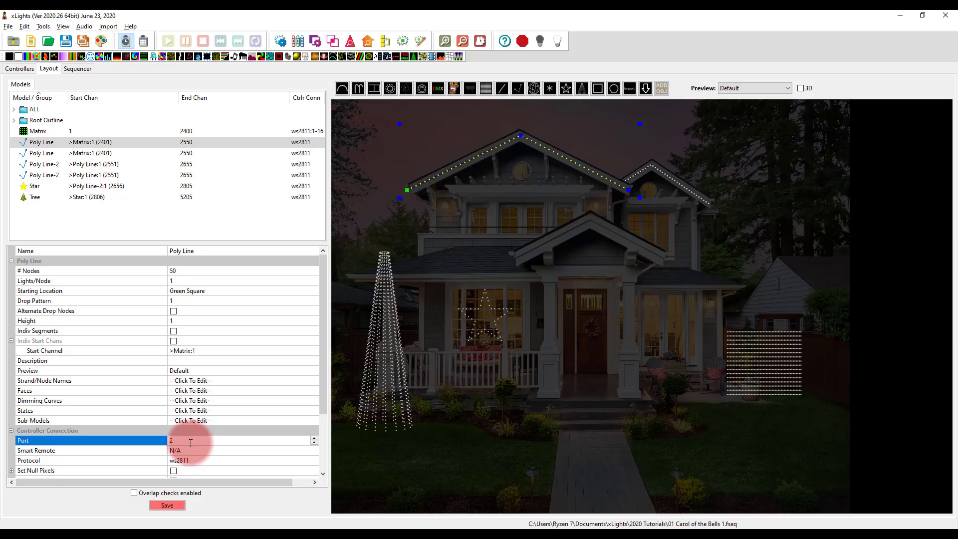
type("2")
left_click(190, 447)
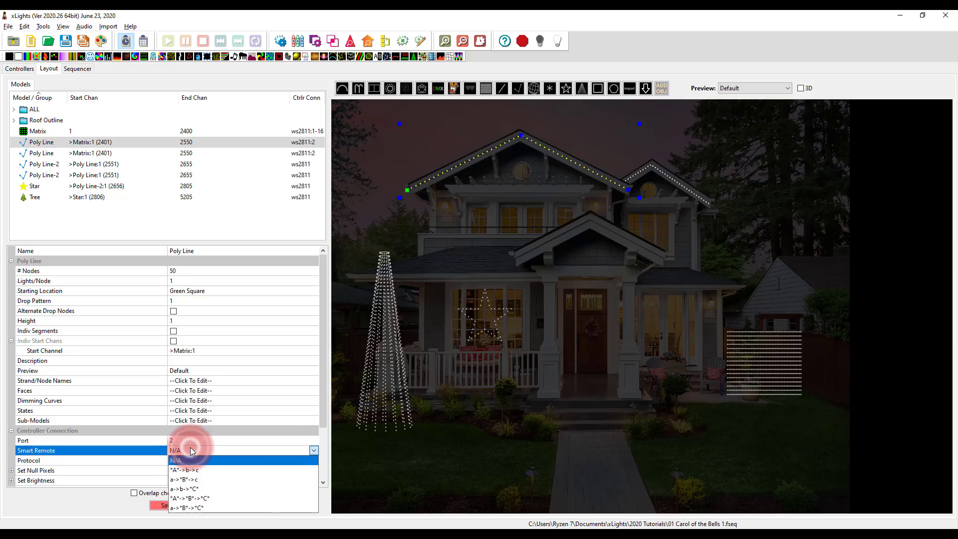
left_click(190, 447)
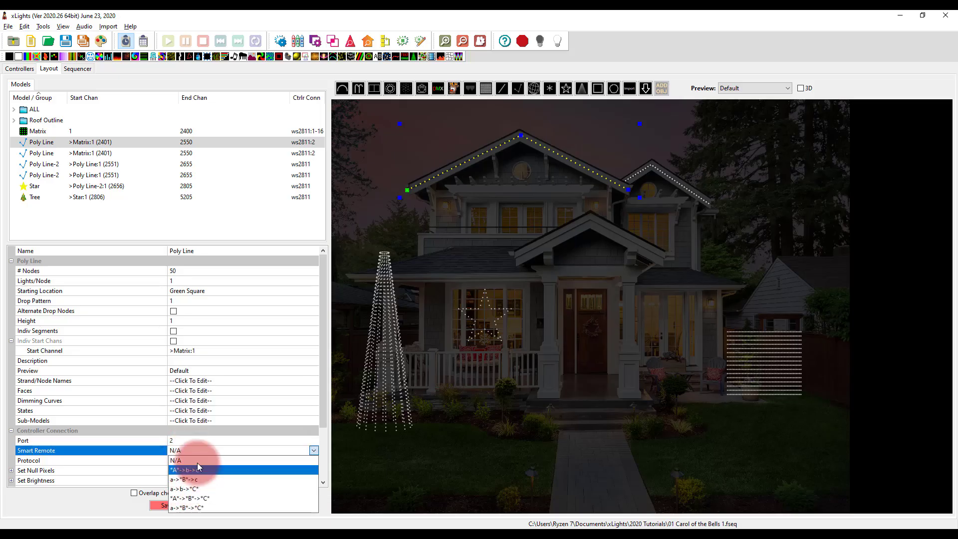
left_click(197, 460)
left_click(198, 464)
left_click(198, 463)
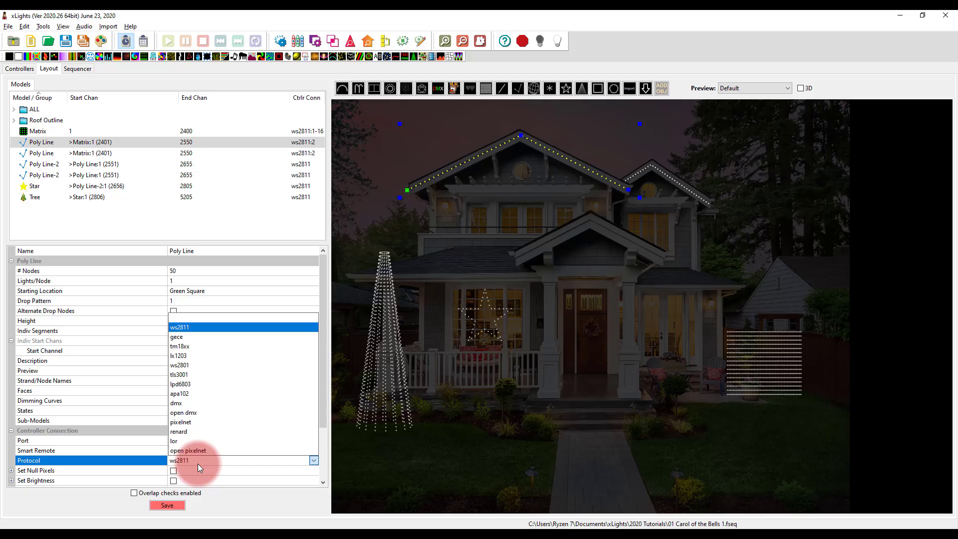
key("Down")
key("Return")
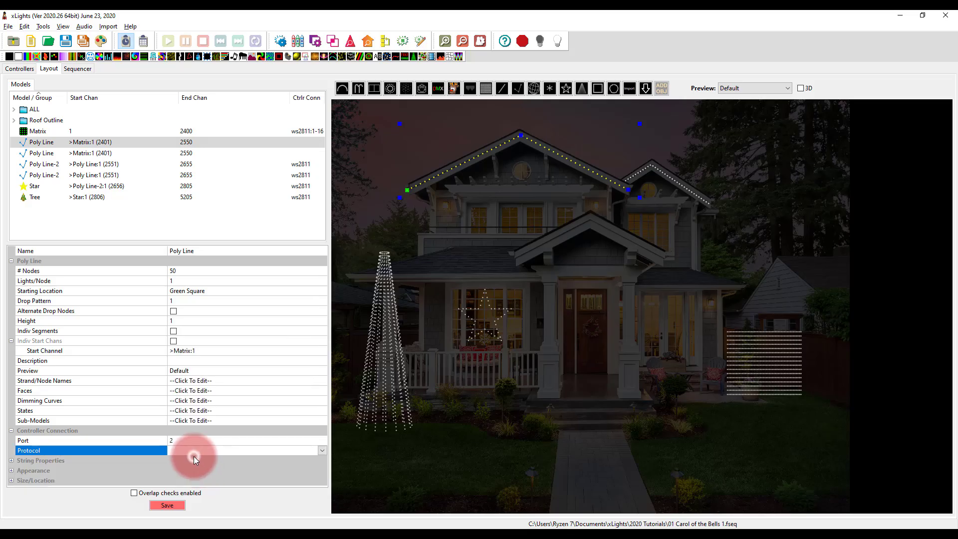
left_click(193, 450)
left_click(186, 311)
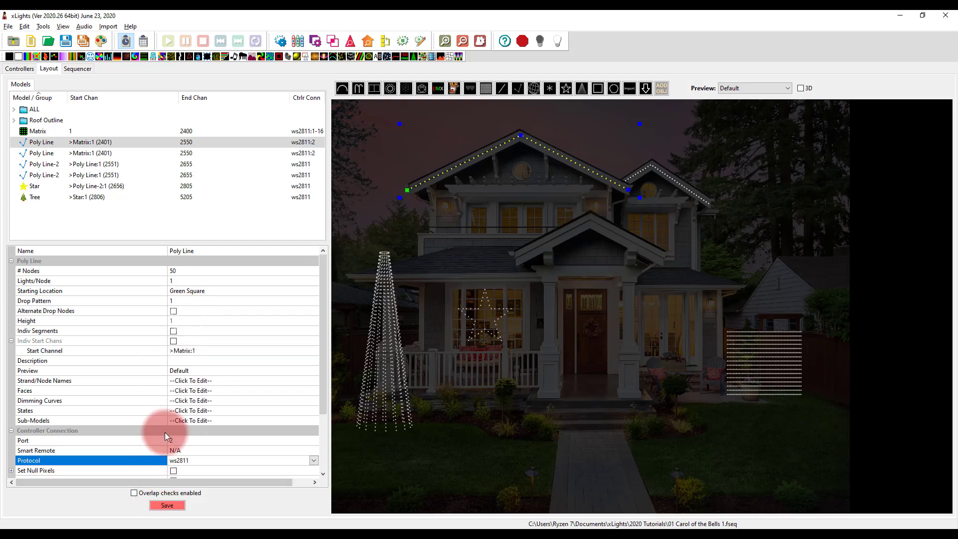
Step: Review the Poly Line's Set Gamma and Set Brightness options
left_click(134, 439)
scroll(134, 437, "down", 3)
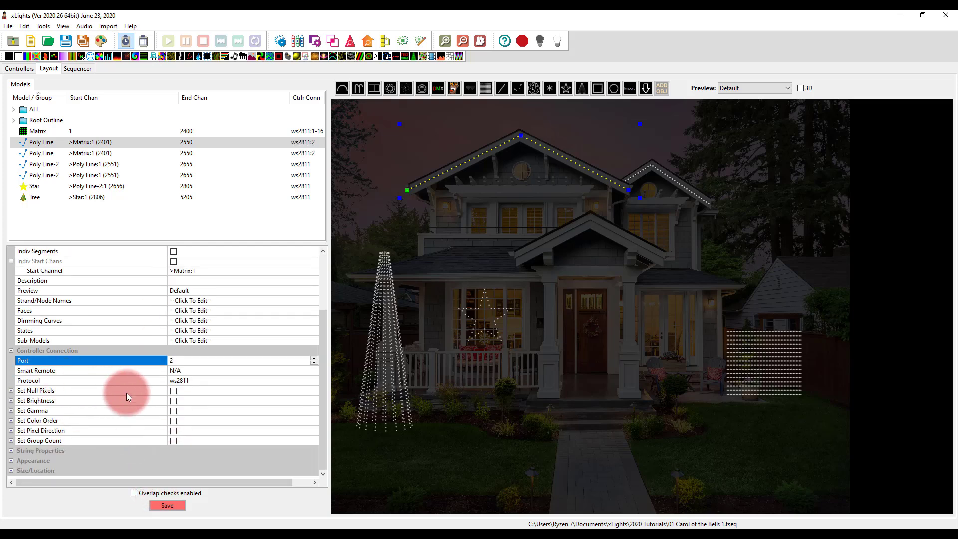
left_click(120, 410)
left_click(129, 400)
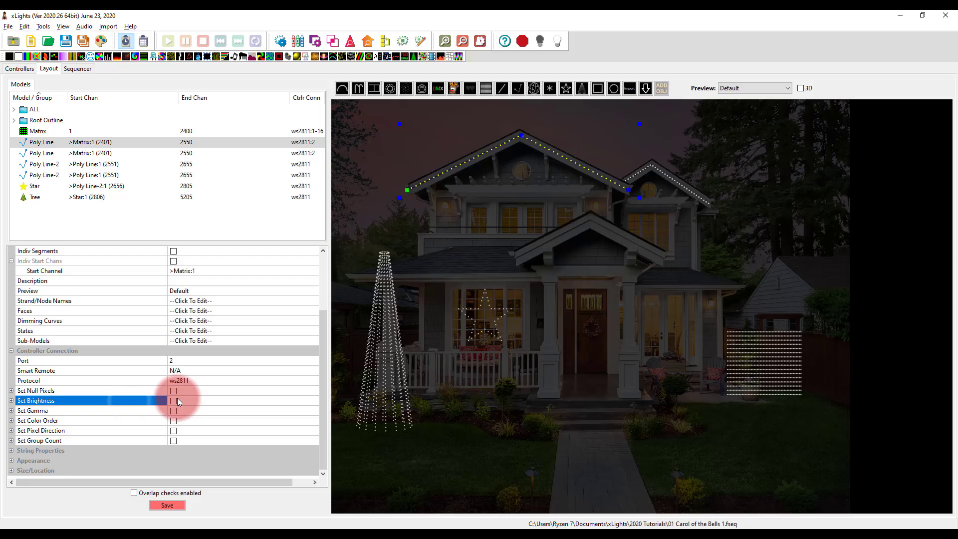
left_click(538, 238)
Step: Assign the right roof line Poly Line-2 model to port 3 (ws2811:3)
left_click(669, 173)
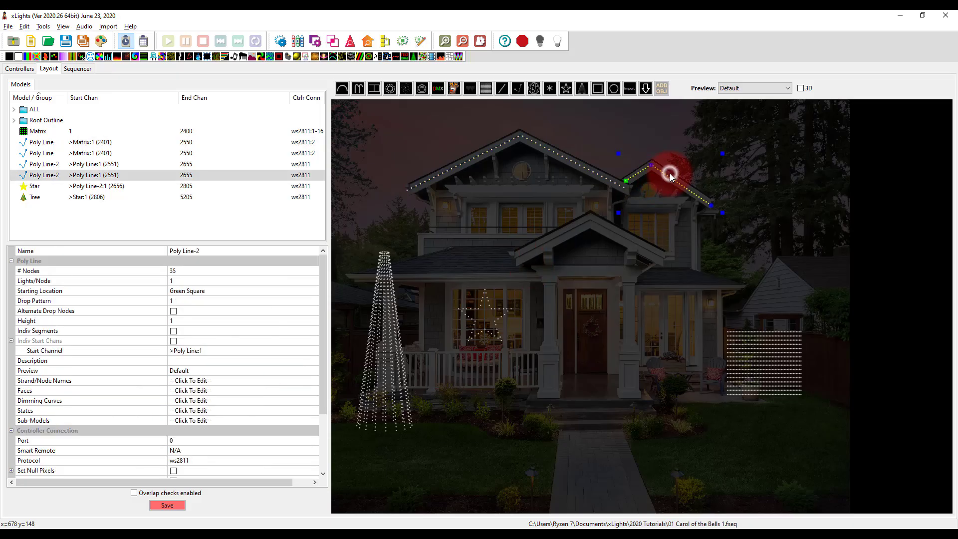
left_click(194, 438)
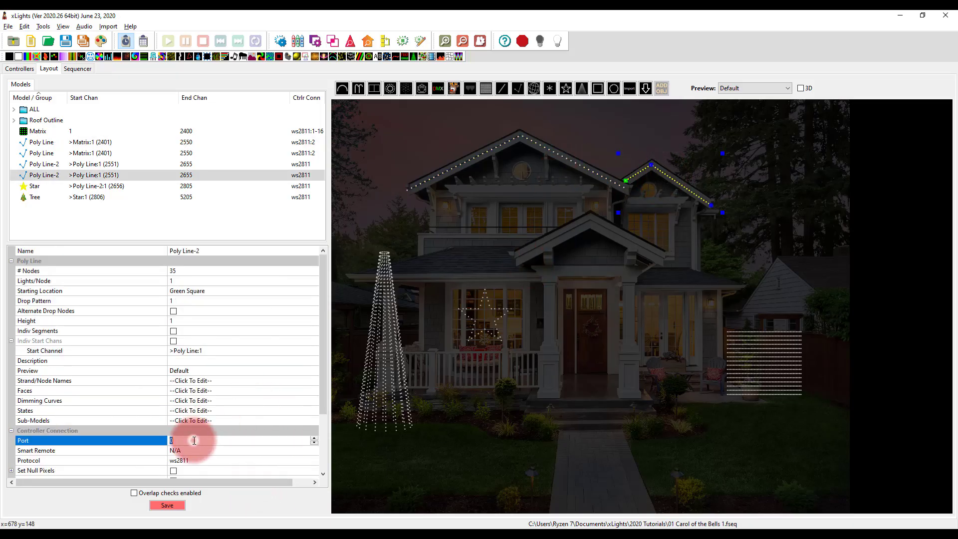
type("2")
key("Up")
left_click(393, 156)
left_click(463, 167)
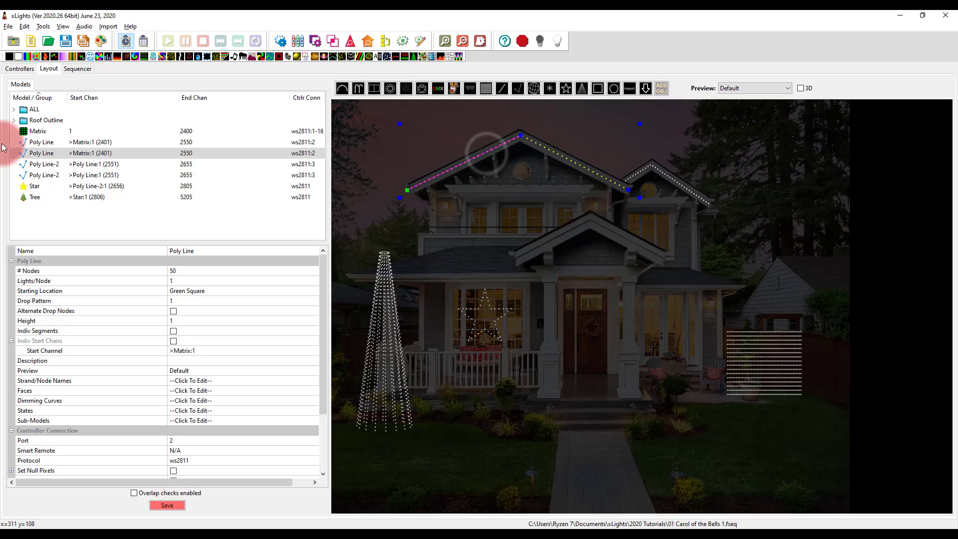
Step: Bulk-set controller brightness 50 on both Poly Line and both Poly Line-2 models, then save the layout
left_click(44, 143, "ctrl")
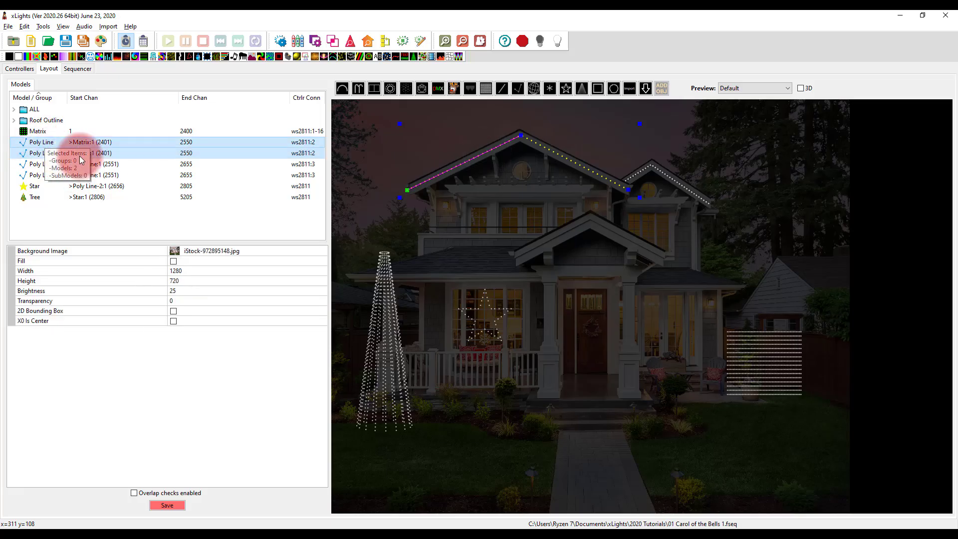
left_click(100, 164, "ctrl")
left_click(108, 175, "ctrl")
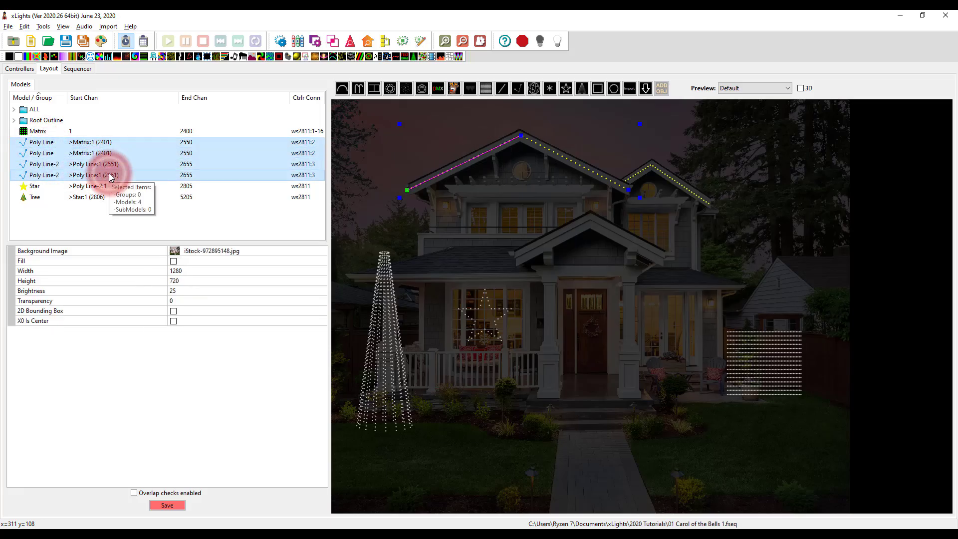
right_click(110, 176)
mouse_move(142, 218)
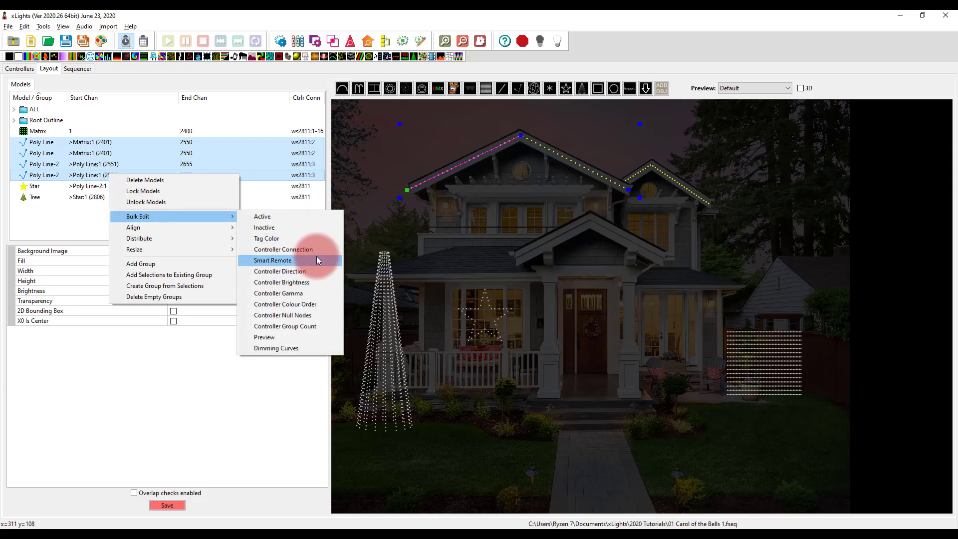
left_click(311, 282)
left_click(281, 226)
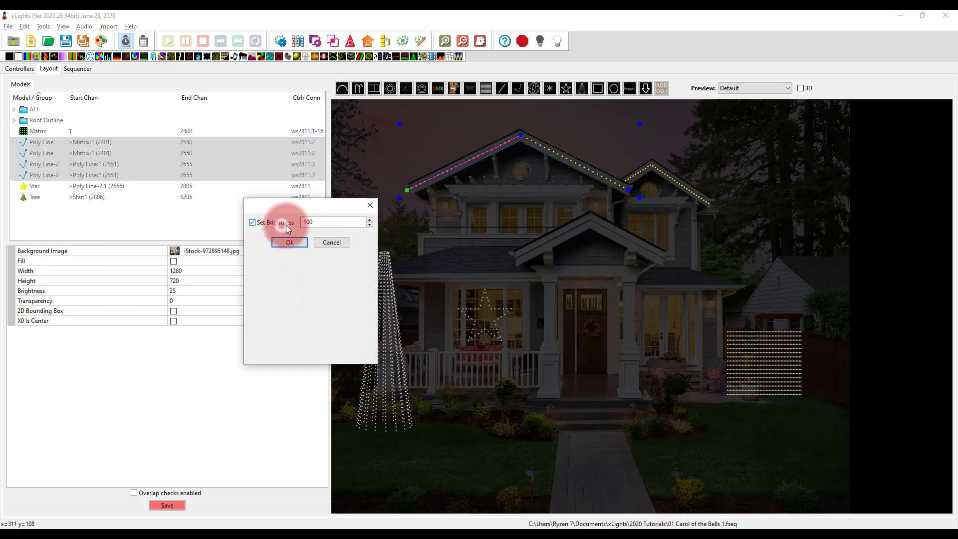
double_click(306, 222)
type("50")
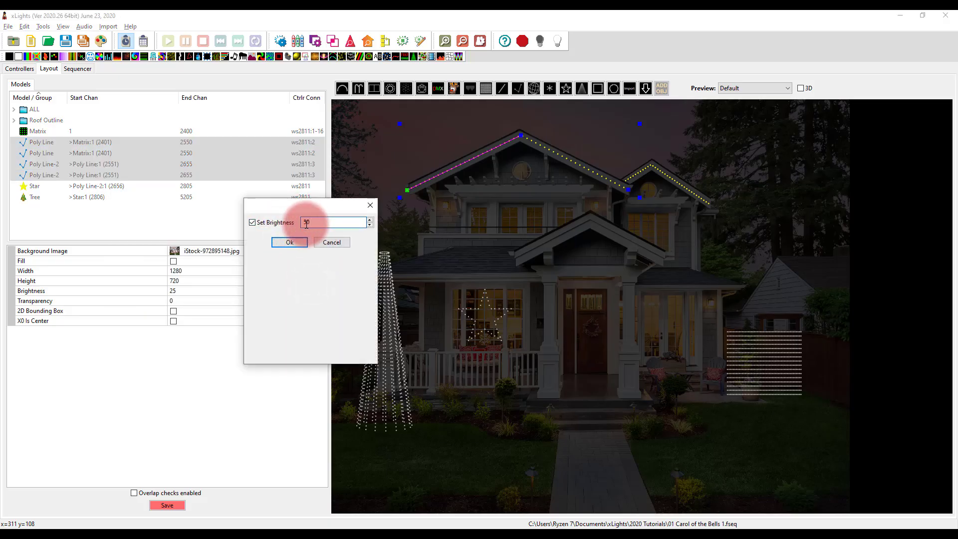
left_click(281, 242)
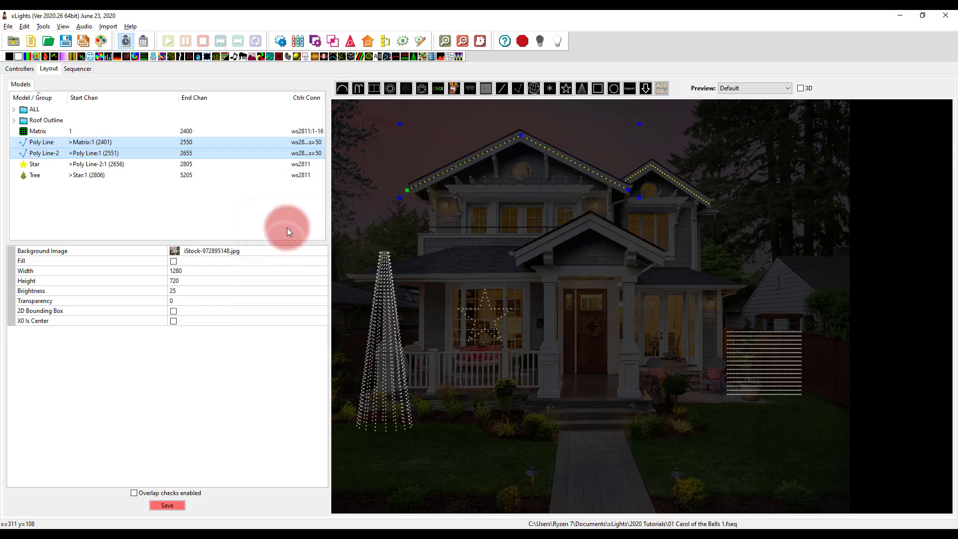
left_click(287, 231)
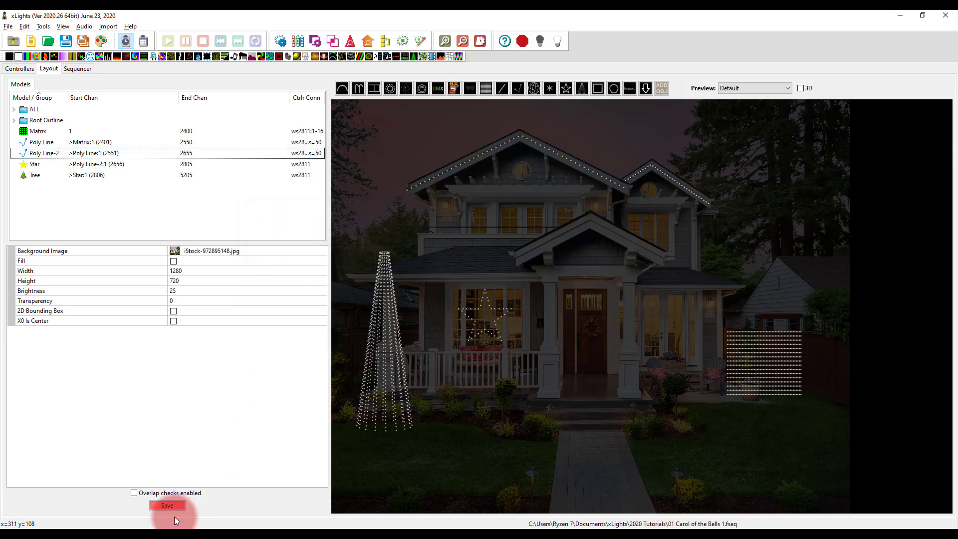
left_click(184, 505)
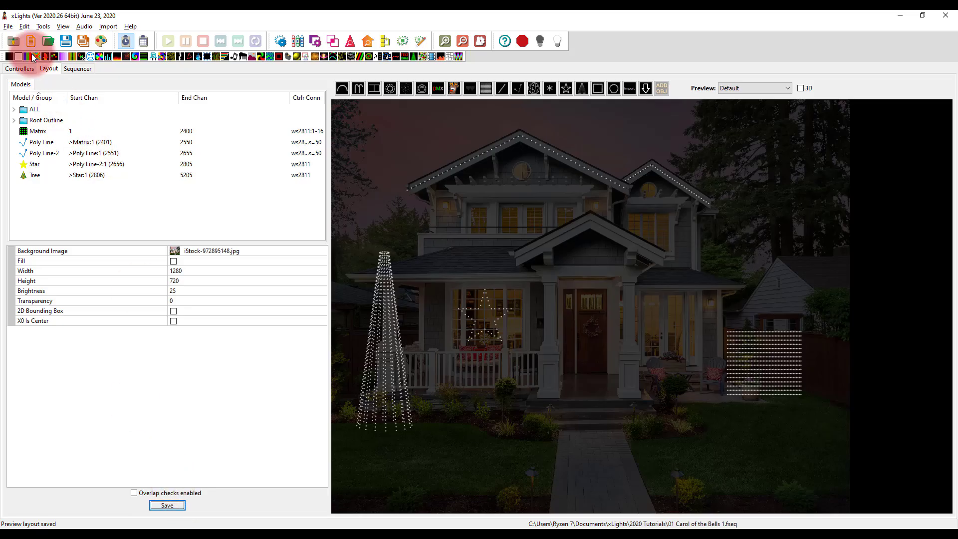
Step: On the Controllers page, switch Falcon F48 from ZCPP to E131 and save the setup
left_click(20, 69)
right_click(142, 148)
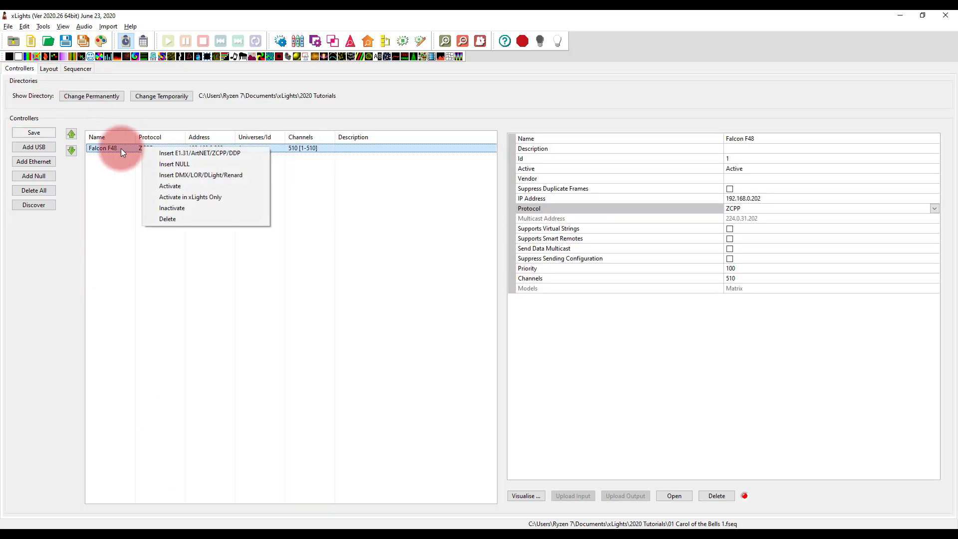
left_click(120, 149)
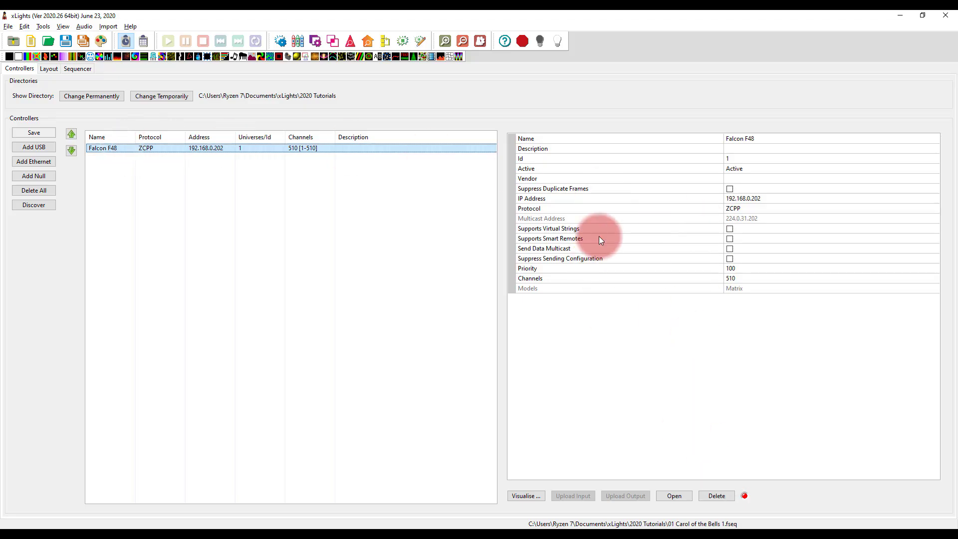
left_click(739, 209)
left_click(738, 211)
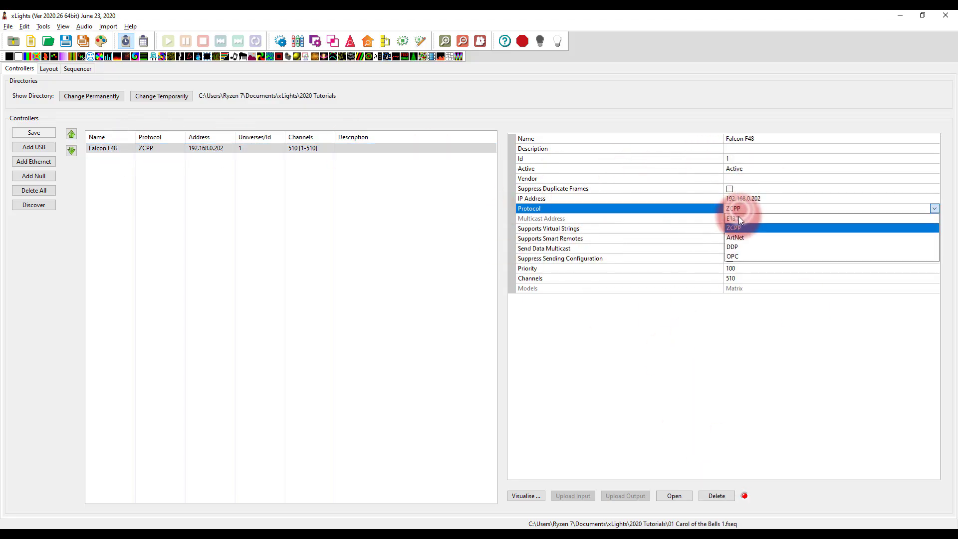
left_click(738, 219)
right_click(165, 149)
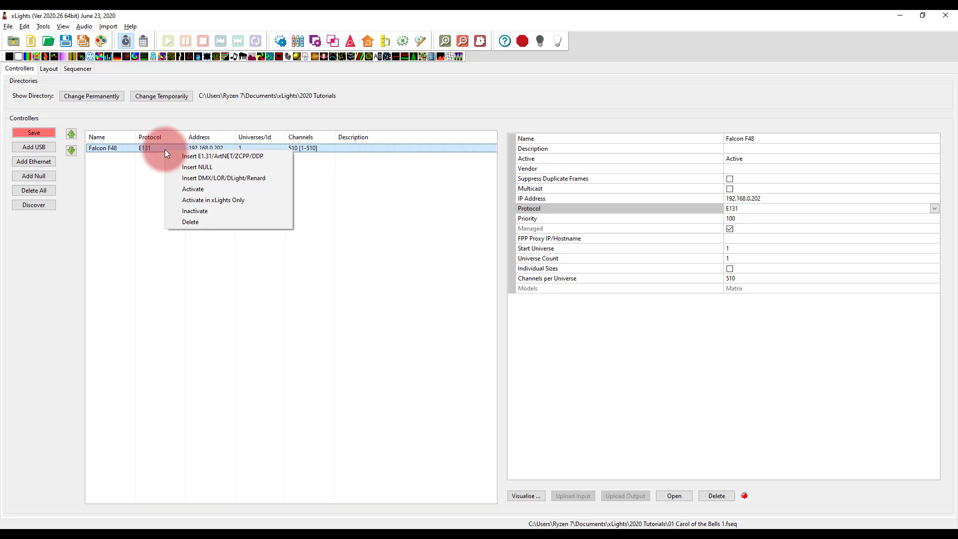
left_click(31, 133)
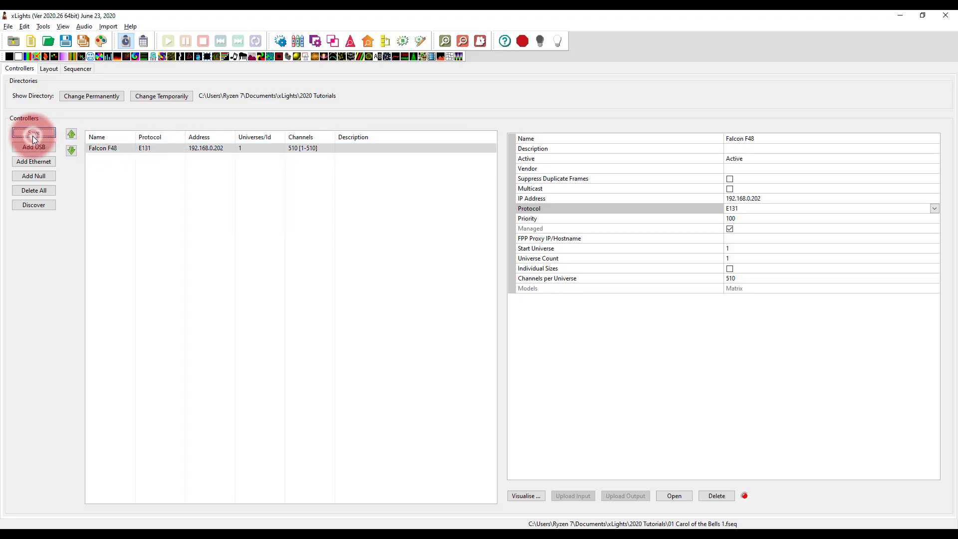
left_click(680, 495)
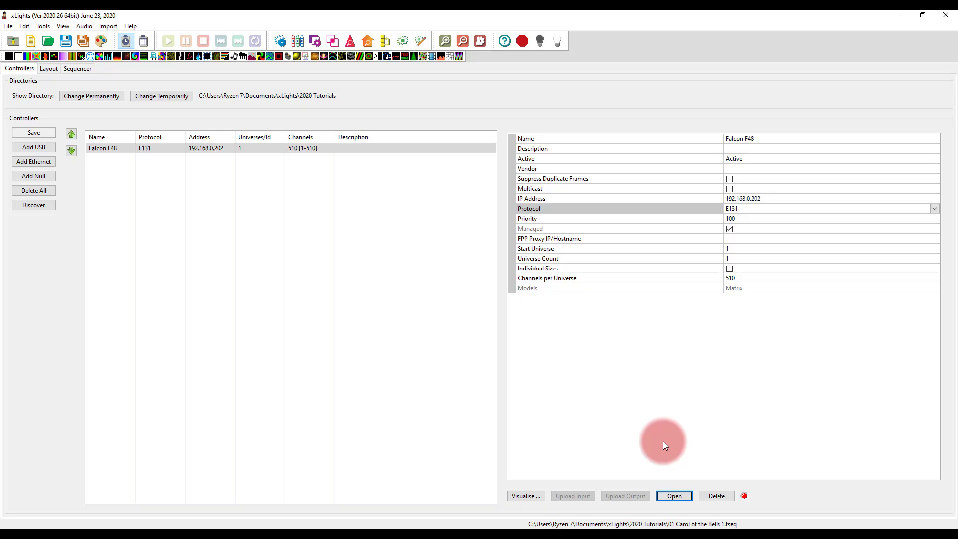
Step: Set vendor Falcon and model F48 on the controller, upload the output configuration, and save
left_click(892, 431)
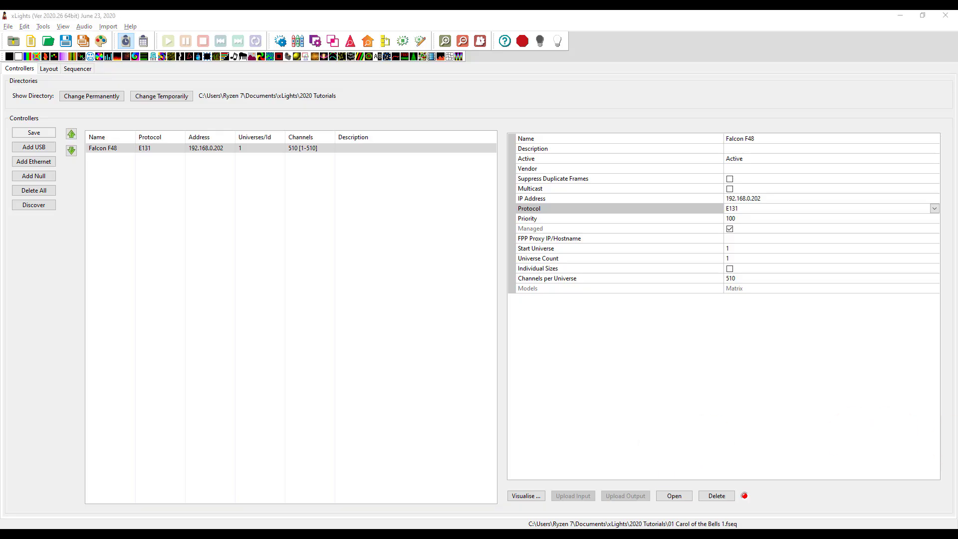
left_click(652, 487)
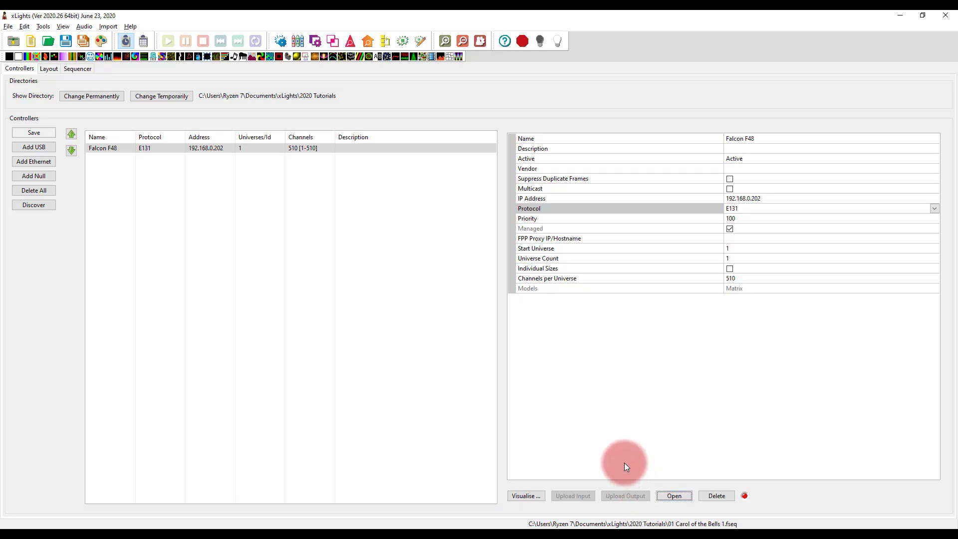
left_click(755, 169)
left_click(755, 169)
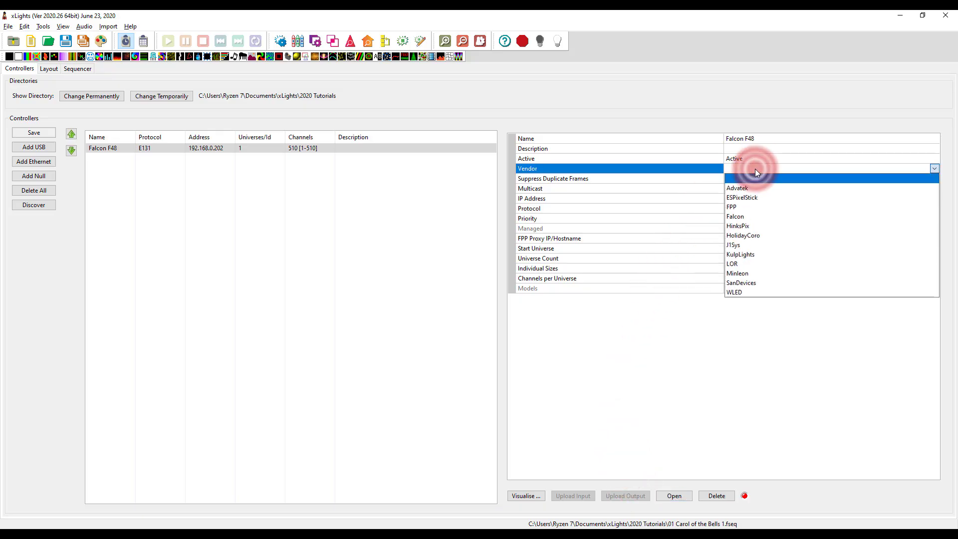
left_click(758, 216)
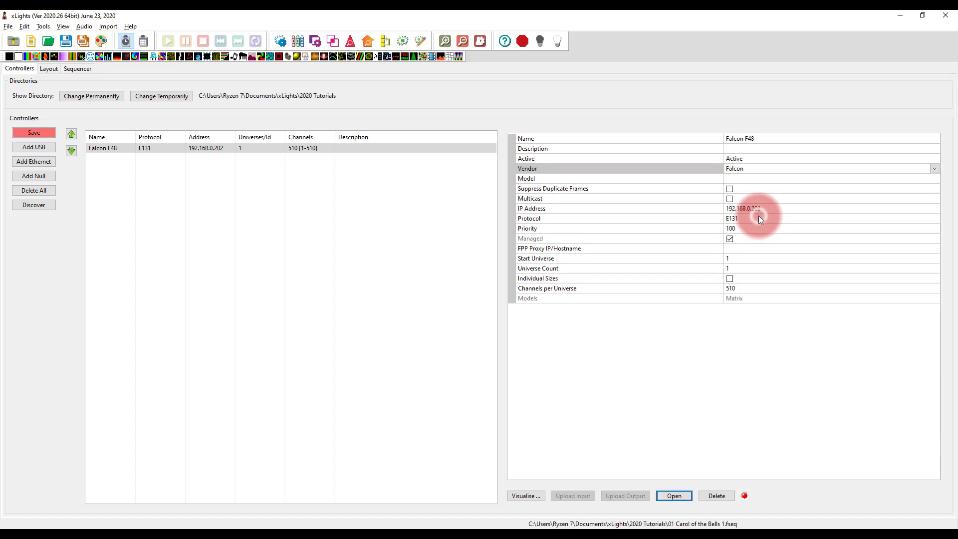
left_click(737, 180)
left_click(738, 181)
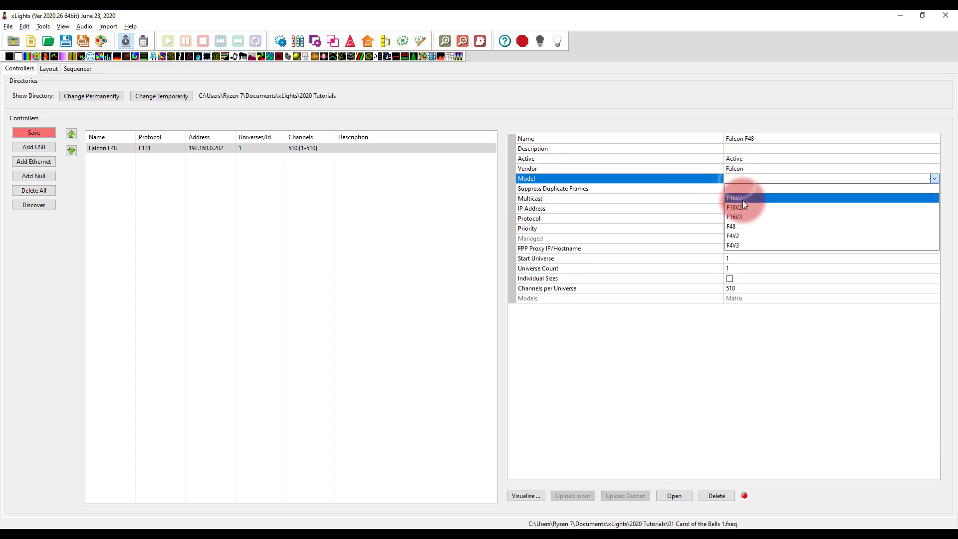
left_click(743, 224)
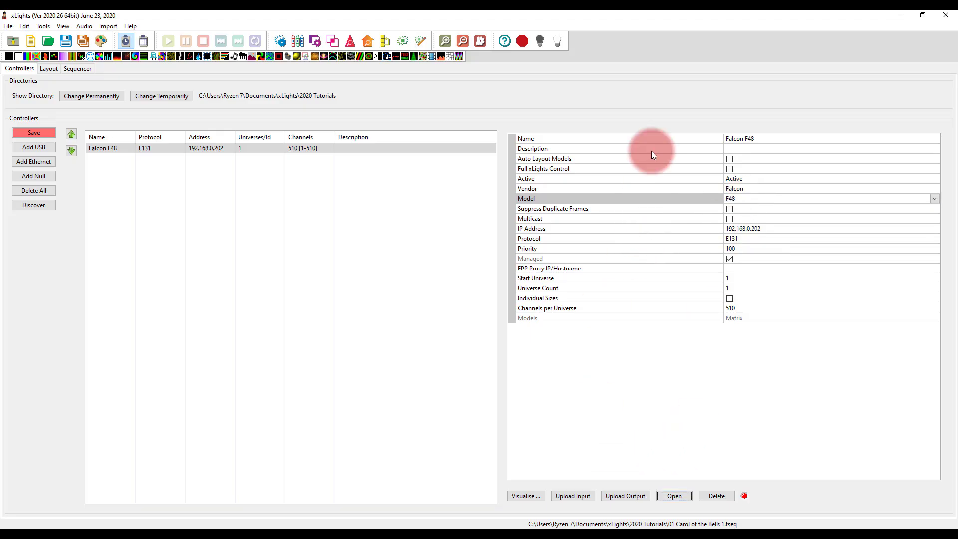
left_click(612, 499)
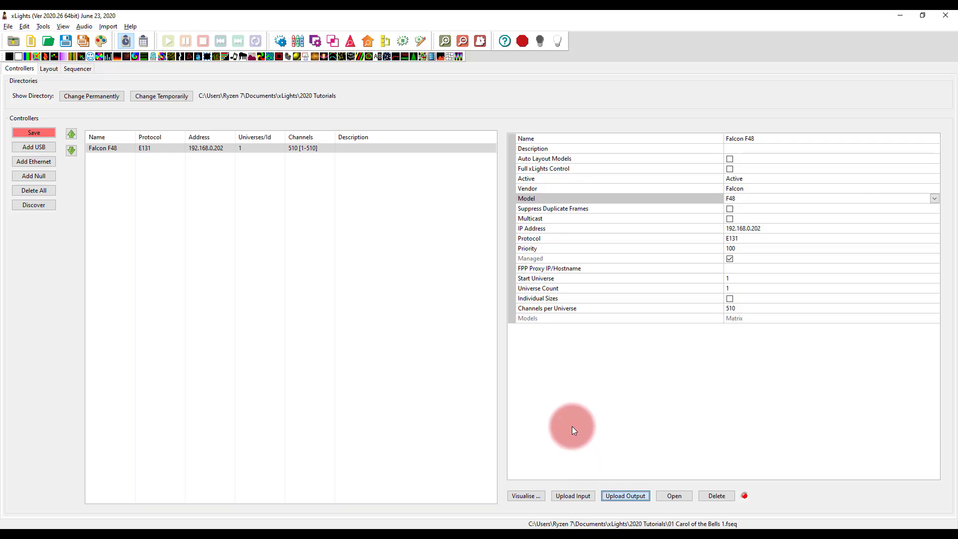
left_click(32, 133)
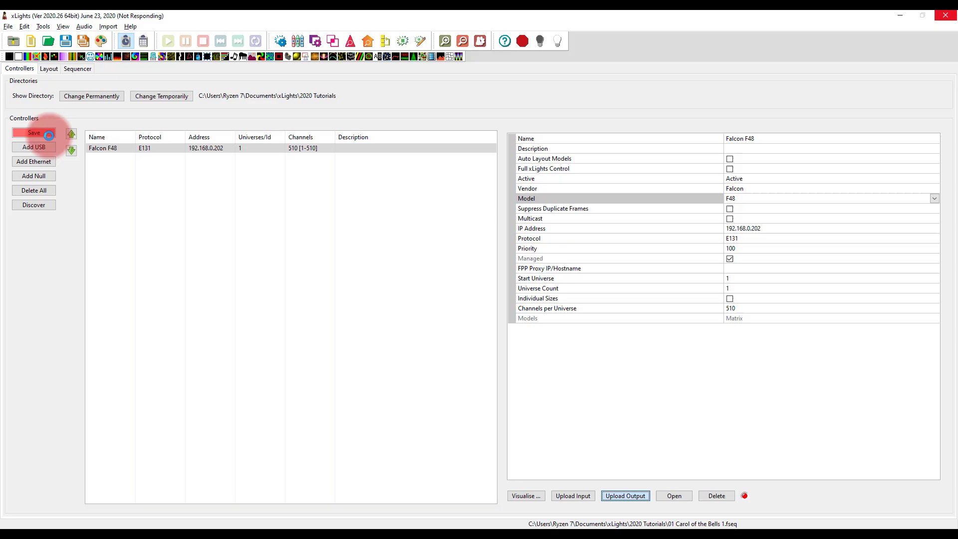